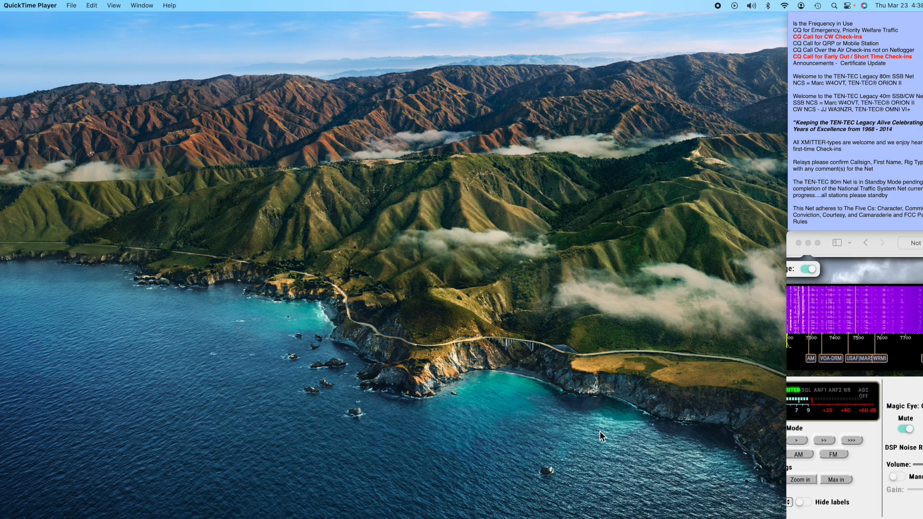
- Switch to NetLogger, open its AIM and Monitors windows, and lengthen the main window to match their height
{"action": "mouse_move", "coordinate": [674, 518]}
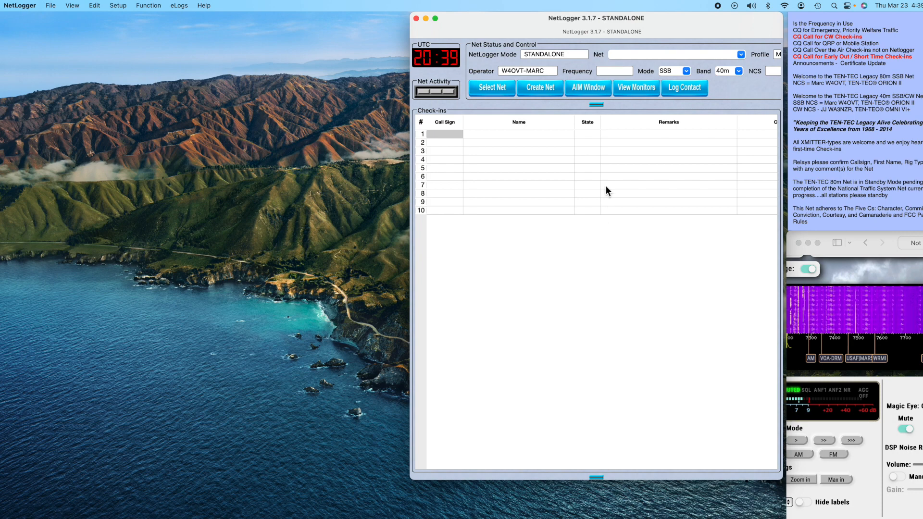
{"action": "left_click", "coordinate": [589, 88]}
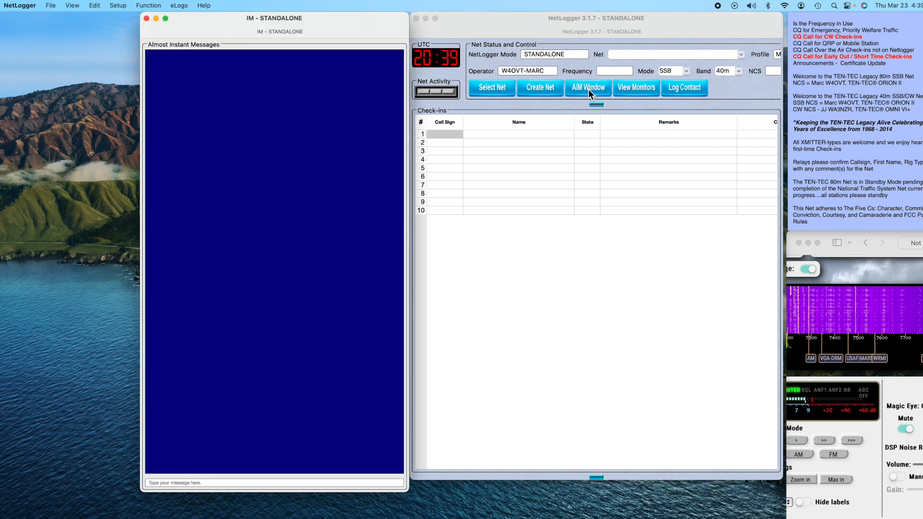
{"action": "left_click", "coordinate": [638, 92]}
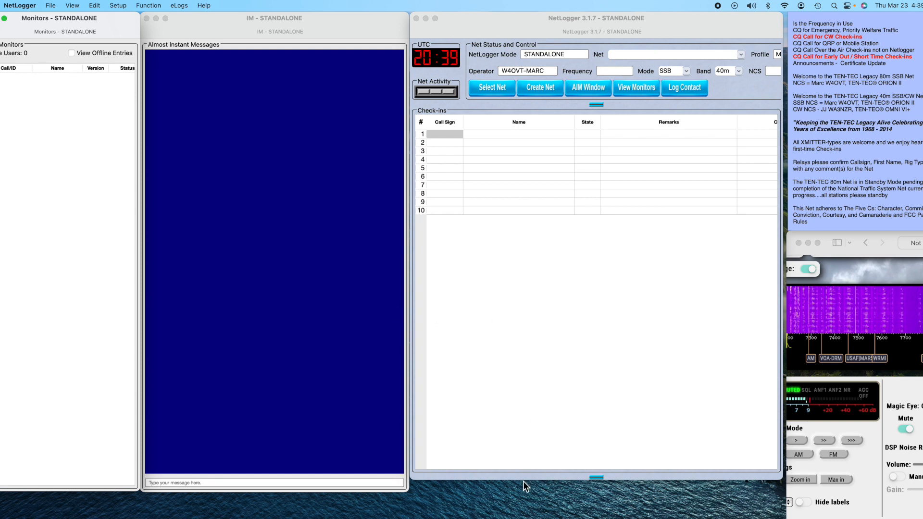
{"action": "left_click", "coordinate": [523, 461]}
{"action": "left_click_drag", "start_coordinate": [527, 482], "coordinate": [526, 495]}
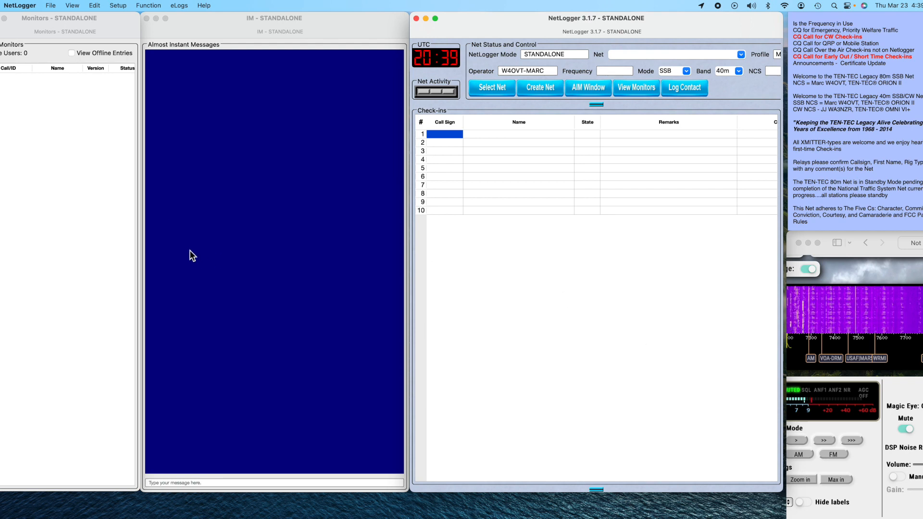
- Enable the Manual Station Highlighter for the check-in list
{"action": "left_click", "coordinate": [73, 6]}
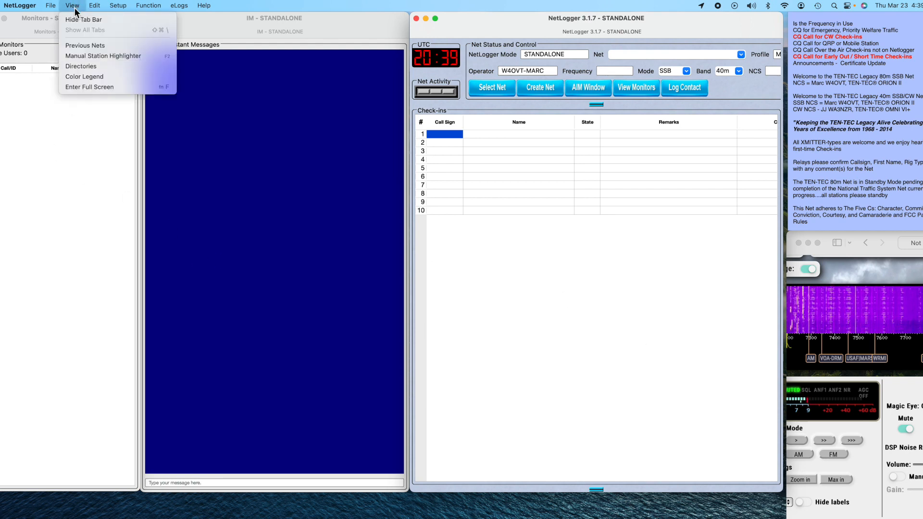
{"action": "left_click", "coordinate": [85, 60]}
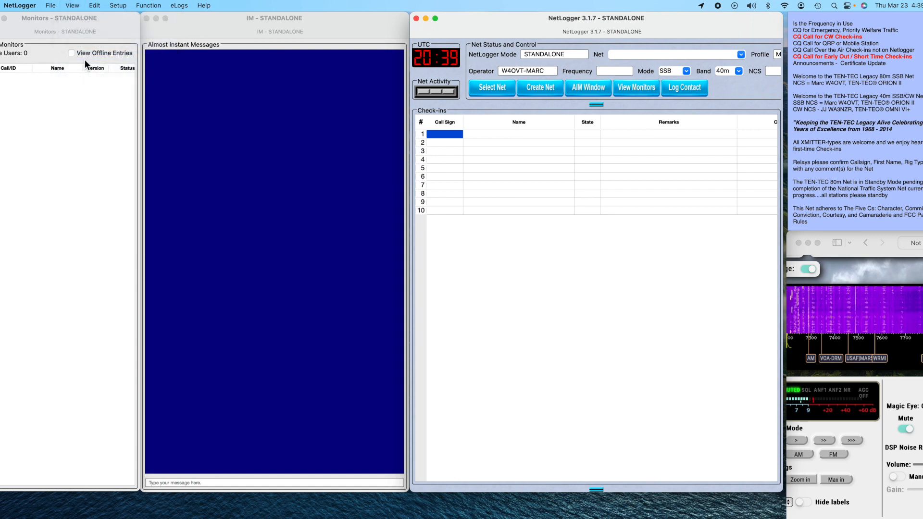
{"action": "left_click", "coordinate": [73, 6]}
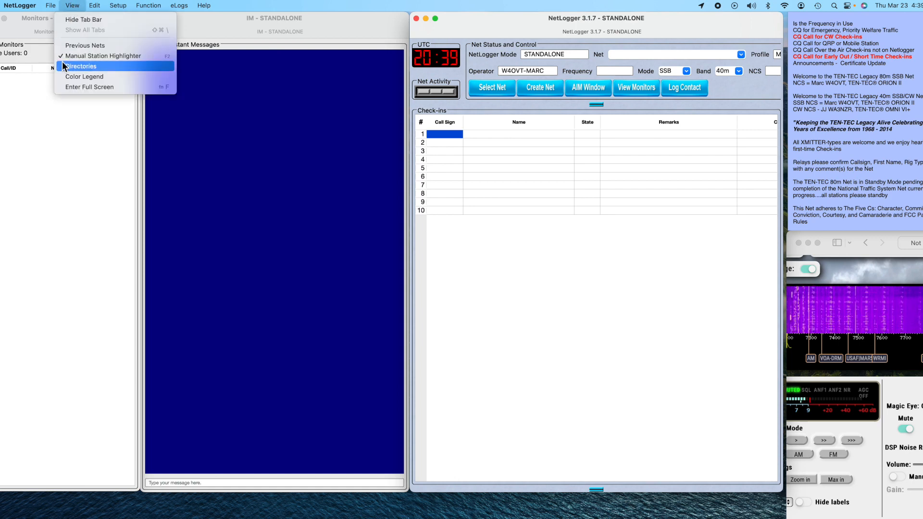
{"action": "left_click", "coordinate": [75, 5]}
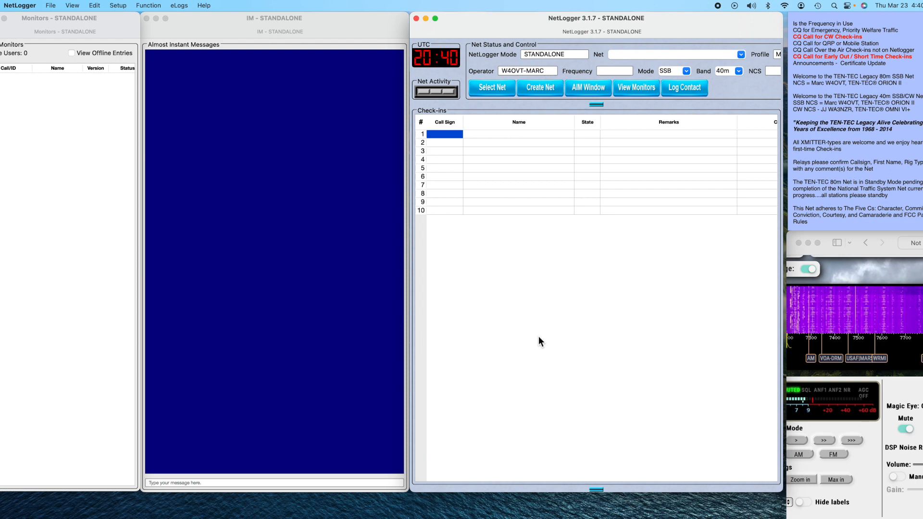
- Review the operator's call sign and optional name in the Change Operator settings, keeping both as they are
{"action": "left_click", "coordinate": [73, 5]}
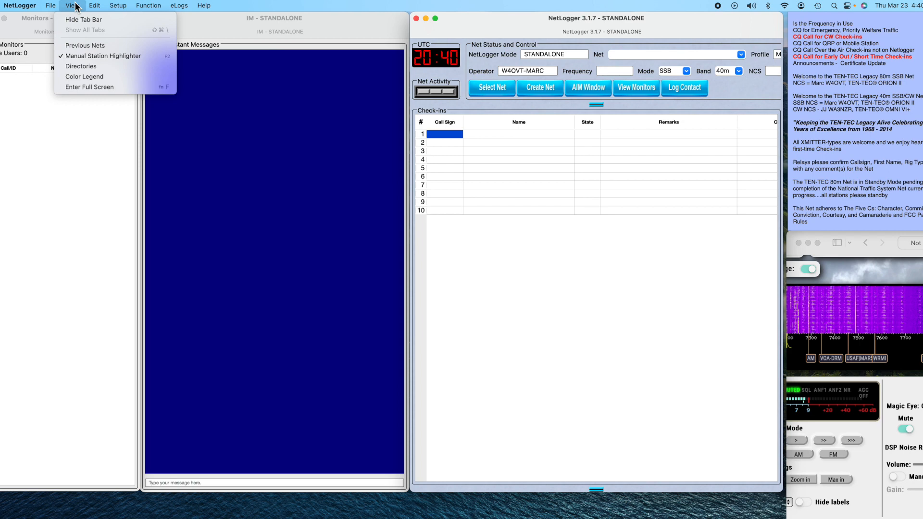
{"action": "mouse_move", "coordinate": [119, 10]}
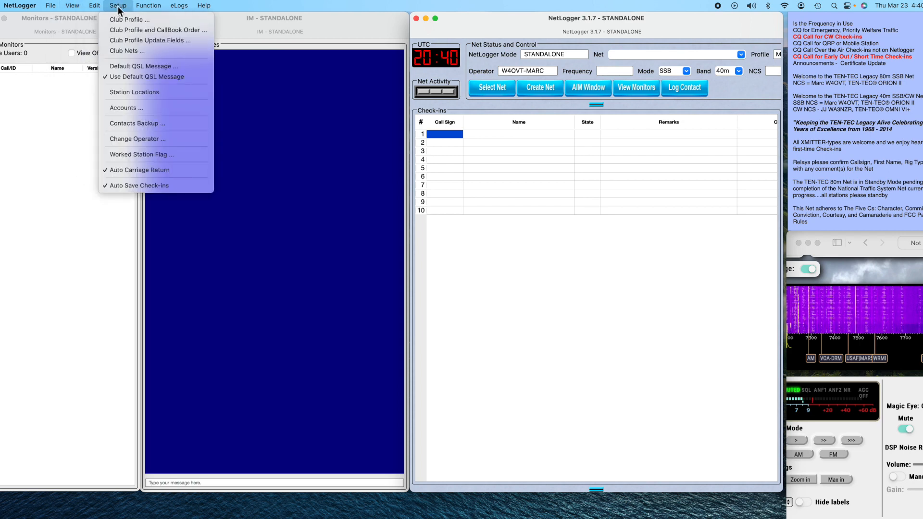
{"action": "left_click", "coordinate": [141, 139]}
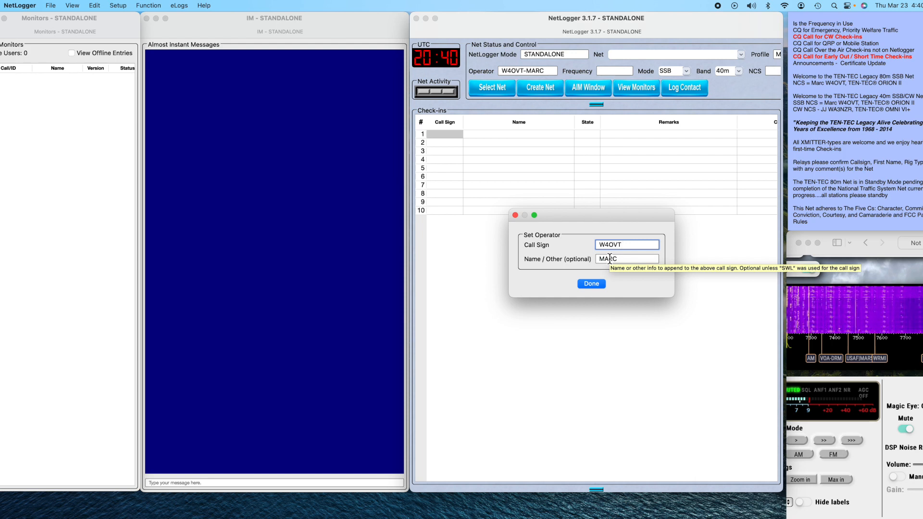
{"action": "left_click", "coordinate": [595, 284]}
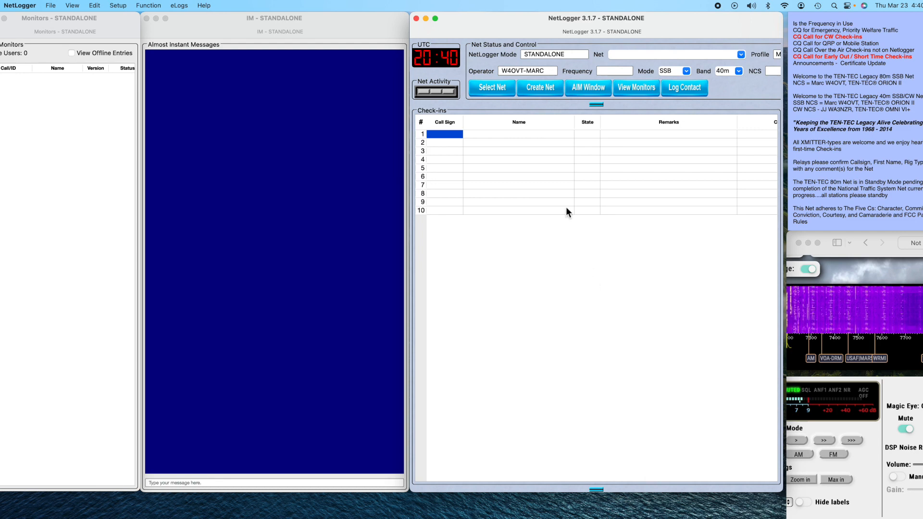
- Create a net named TEST Net on the NETLOGGER cluster with a net password, frequency 7.195, mode SSB and band 40m
{"action": "left_click", "coordinate": [538, 91]}
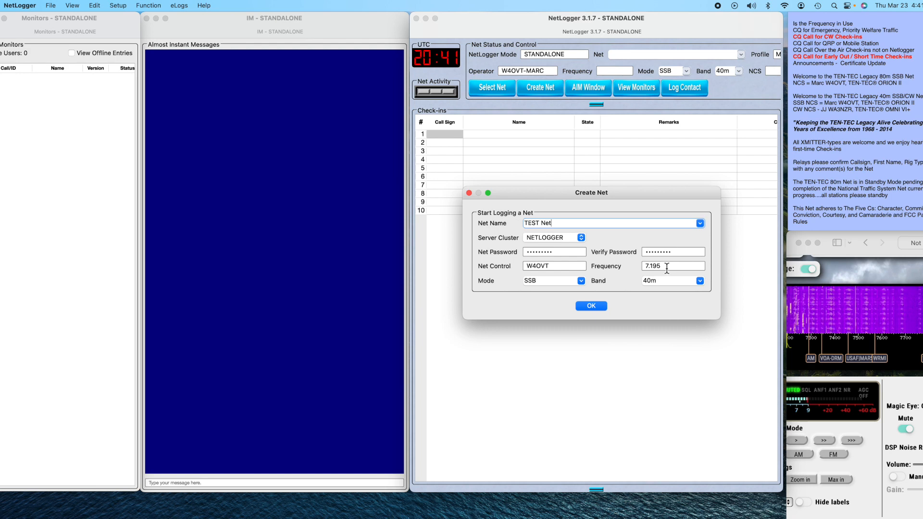
{"action": "left_click_drag", "start_coordinate": [666, 269], "coordinate": [656, 267]}
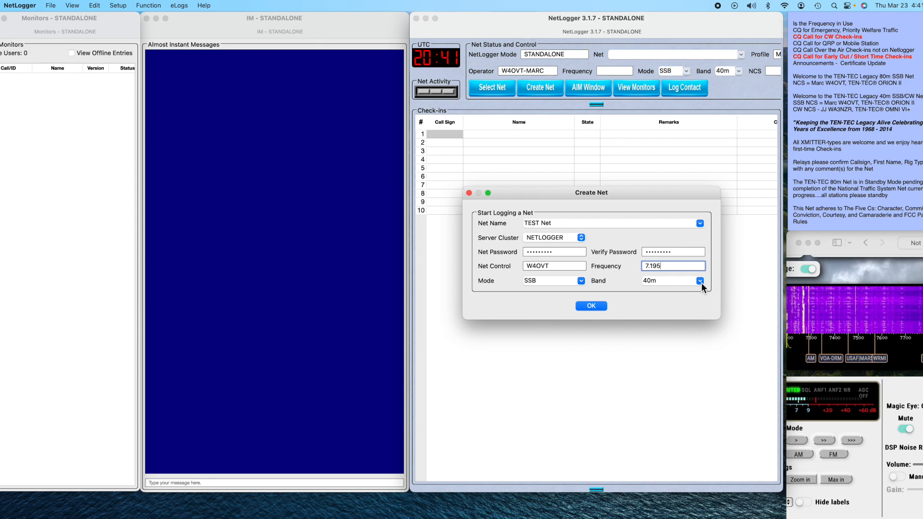
{"action": "left_click", "coordinate": [591, 306]}
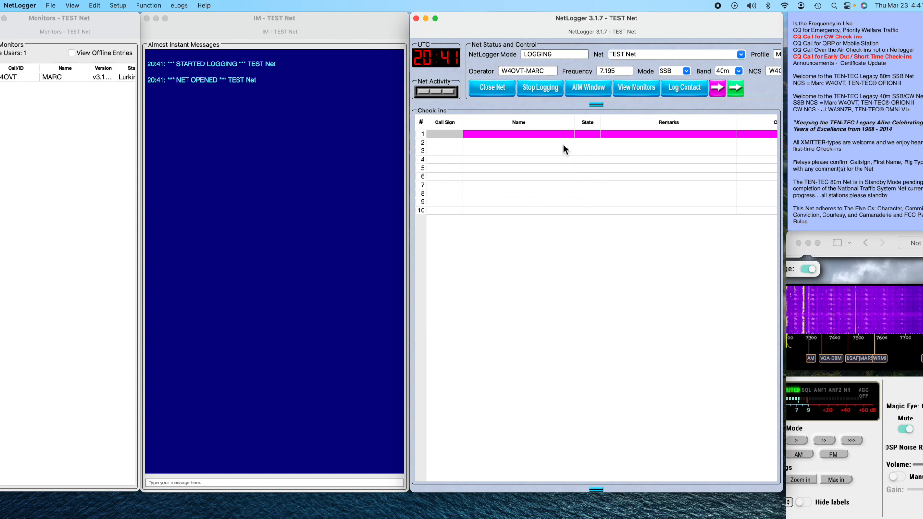
- Log the net control operator's call sign as the first check-in, correcting its last letter to match the Monitors list
{"action": "left_click", "coordinate": [446, 136]}
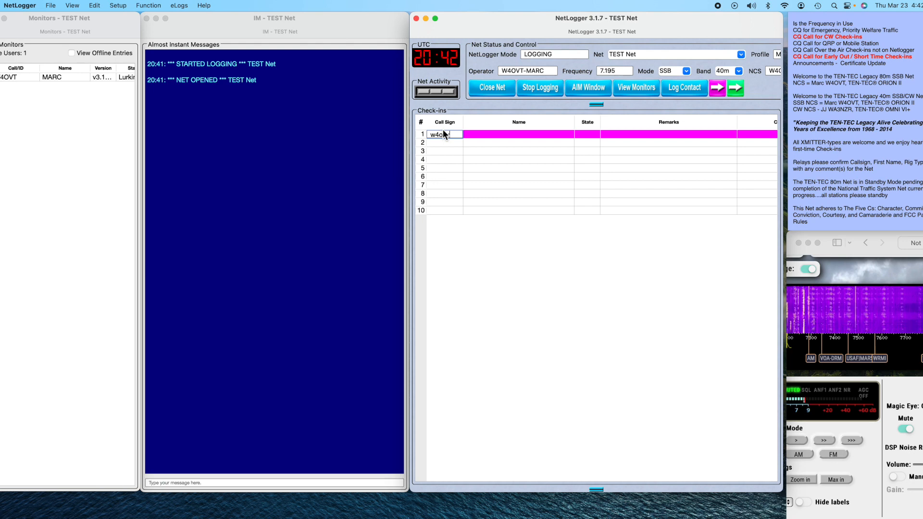
{"action": "key", "text": "Return"}
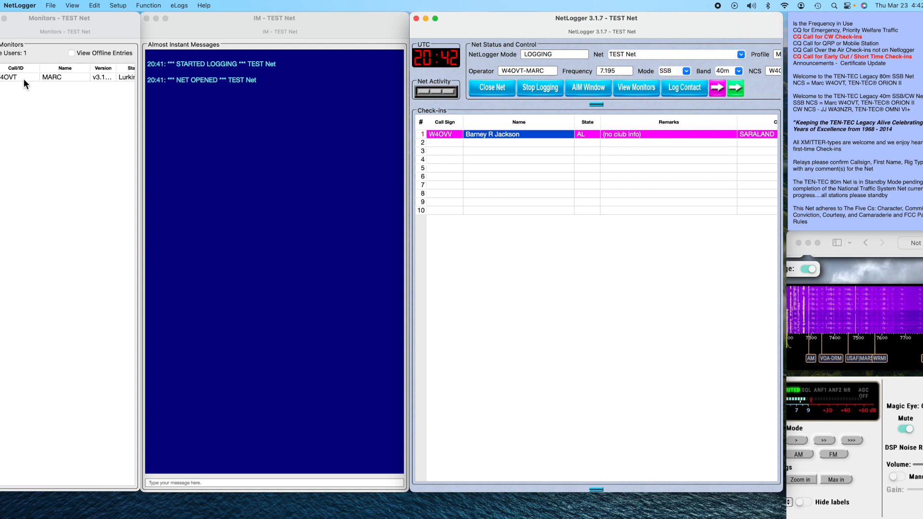
{"action": "left_click", "coordinate": [453, 136]}
{"action": "double_click", "coordinate": [452, 137]}
{"action": "left_click", "coordinate": [454, 136]}
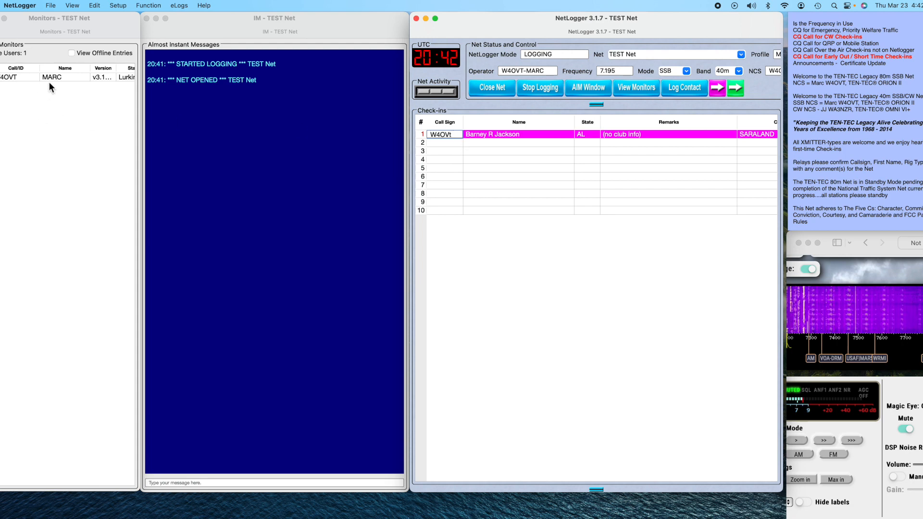
{"action": "key", "text": "Return"}
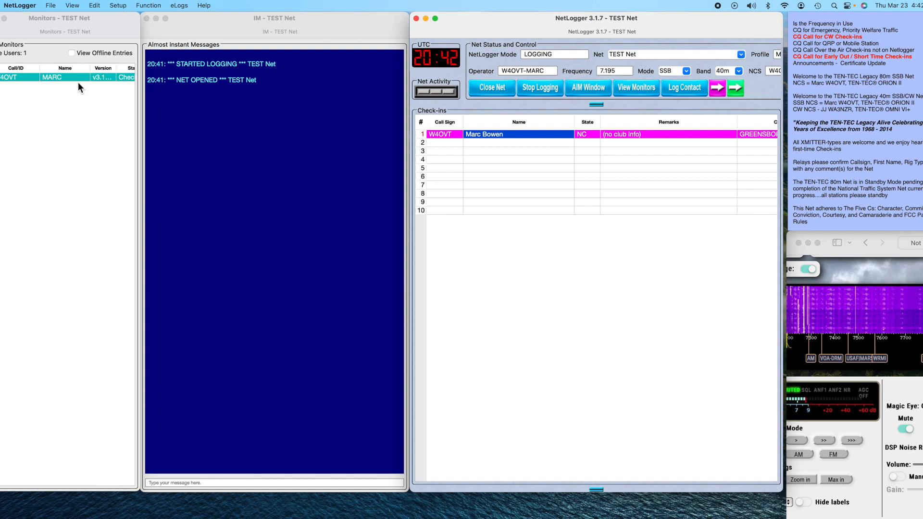
- Give the first check-in the Net Control (nc) official status
{"action": "right_click", "coordinate": [422, 134]}
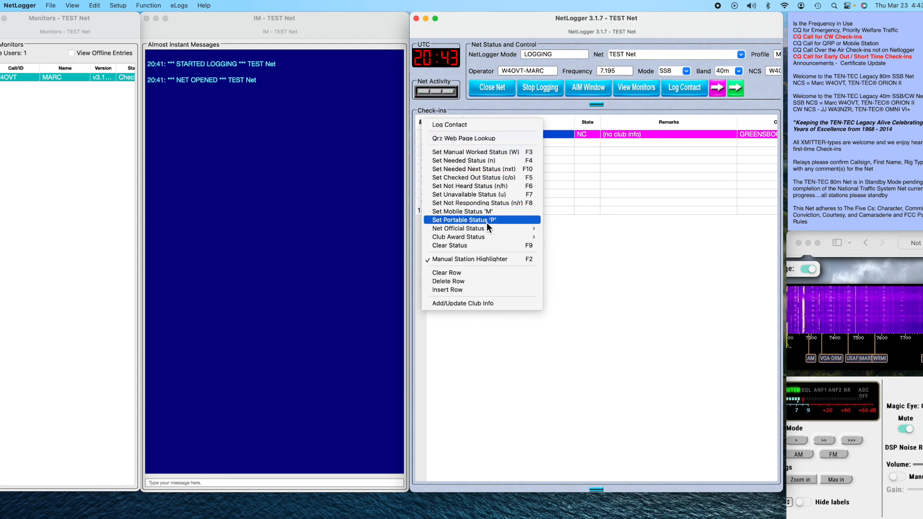
{"action": "mouse_move", "coordinate": [486, 228]}
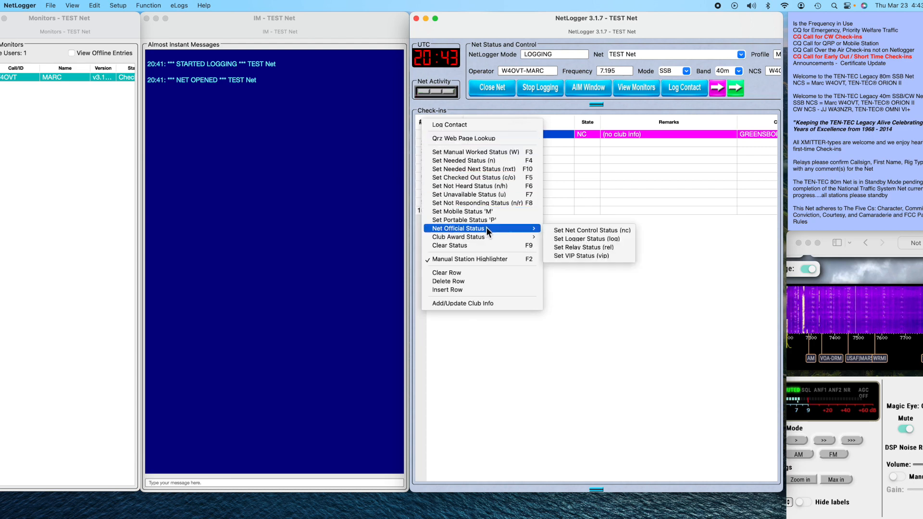
{"action": "left_click", "coordinate": [581, 234]}
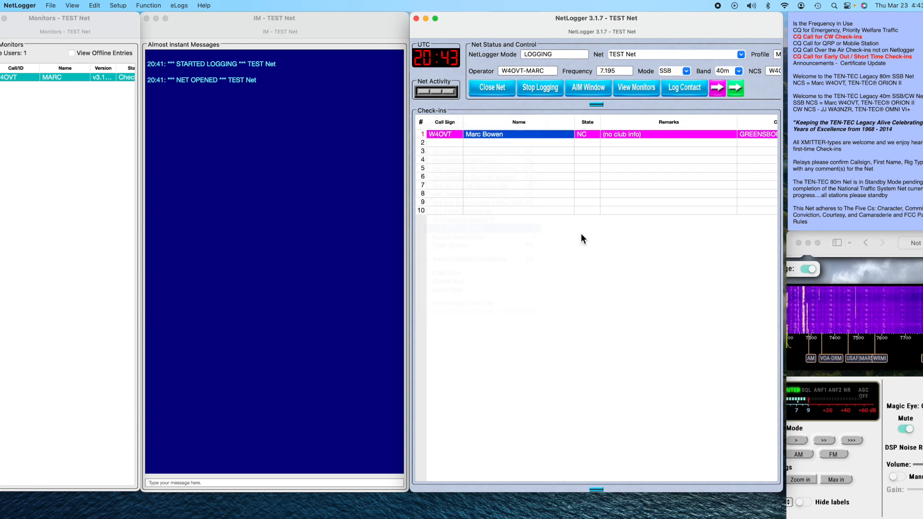
- Move the station highlighter to row 2 and log the call sign of the other online monitor there
{"action": "left_click", "coordinate": [446, 146]}
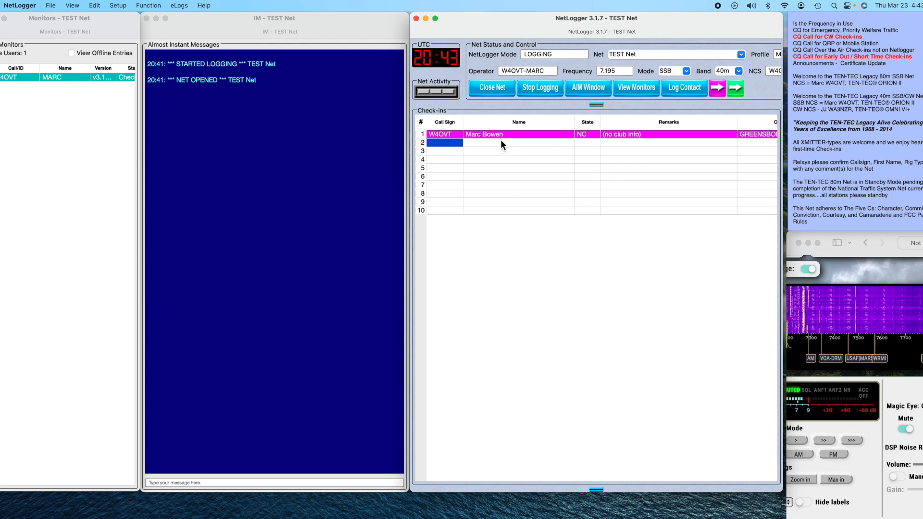
{"action": "left_click", "coordinate": [423, 143]}
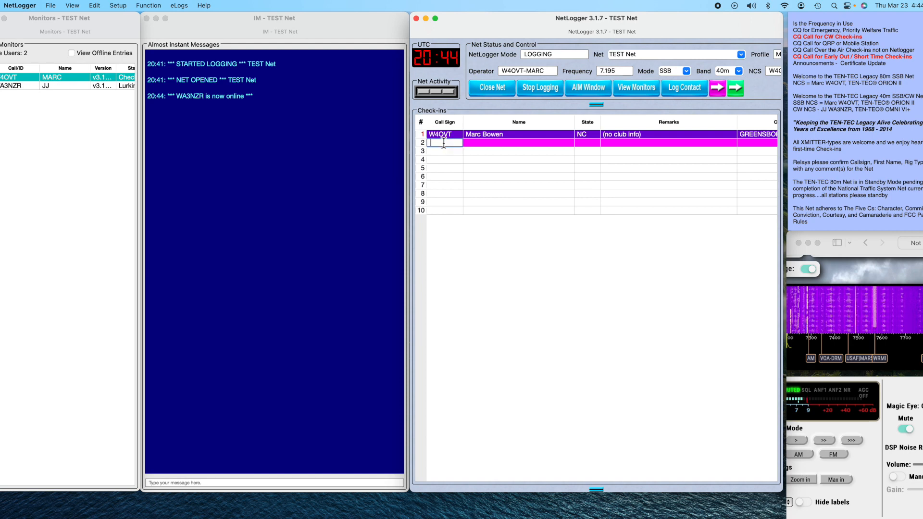
{"action": "type", "text": "wa"}
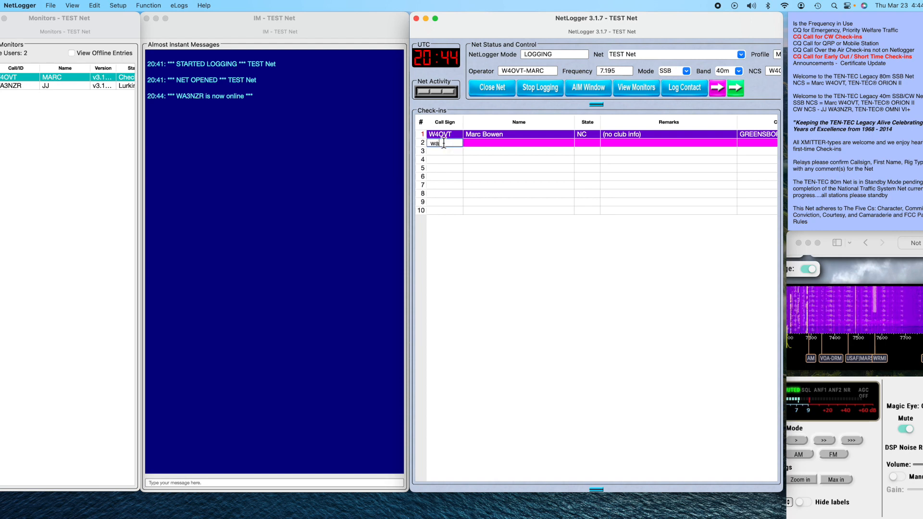
{"action": "type", "text": "3nzr"}
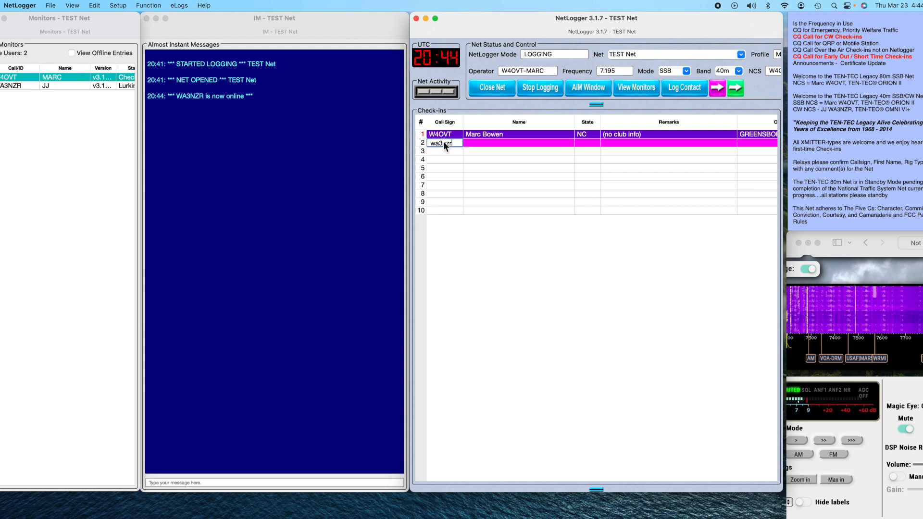
{"action": "key", "text": "Return"}
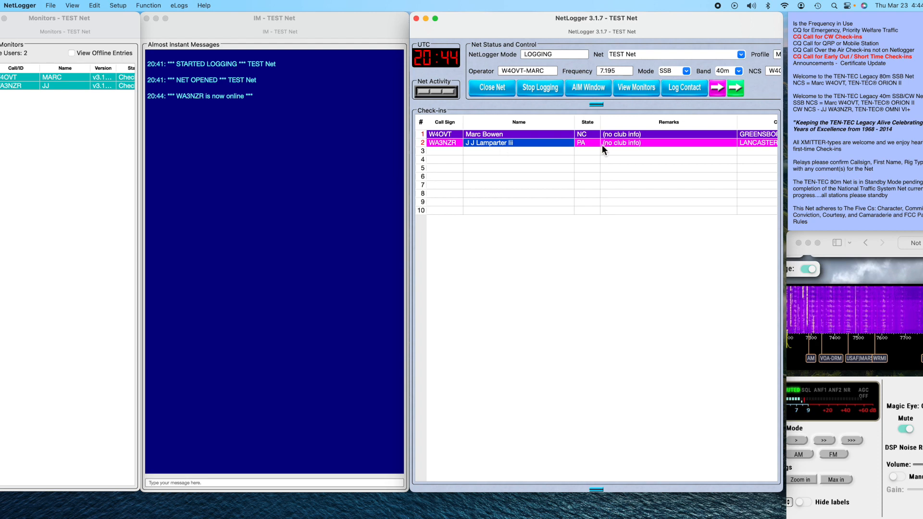
- Replace the first check-in's remarks with ORION II
{"action": "left_click", "coordinate": [450, 134]}
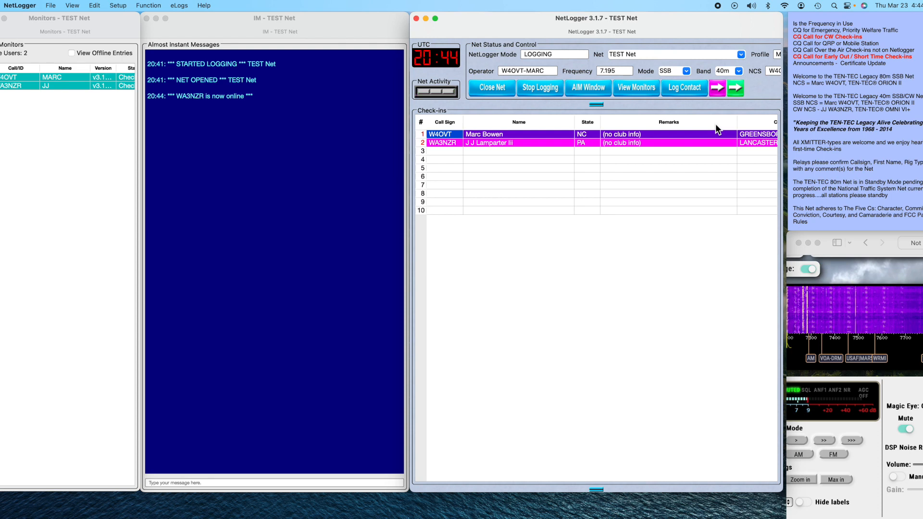
{"action": "scroll", "coordinate": [694, 177], "scroll_direction": "right", "scroll_amount": 3}
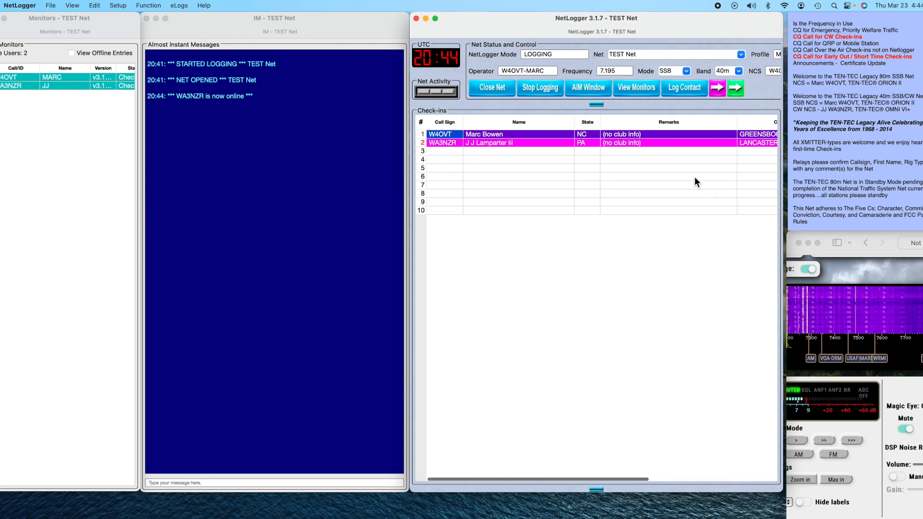
{"action": "scroll", "coordinate": [694, 177], "scroll_direction": "left", "scroll_amount": 3}
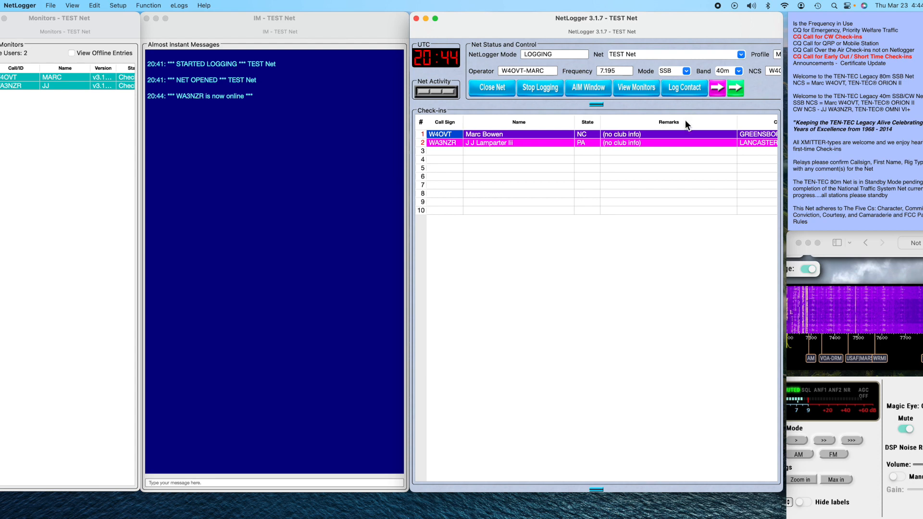
{"action": "double_click", "coordinate": [656, 137]}
{"action": "type", "text": "O"}
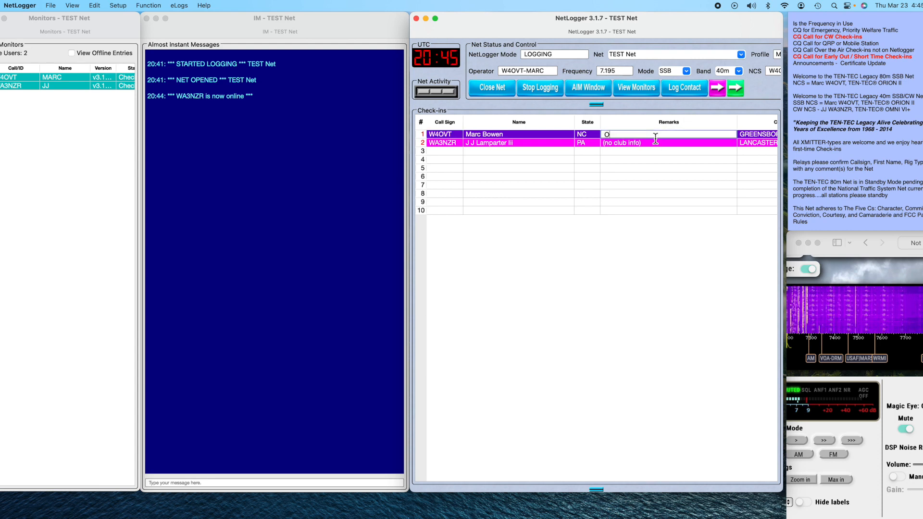
{"action": "type", "text": "RION II"}
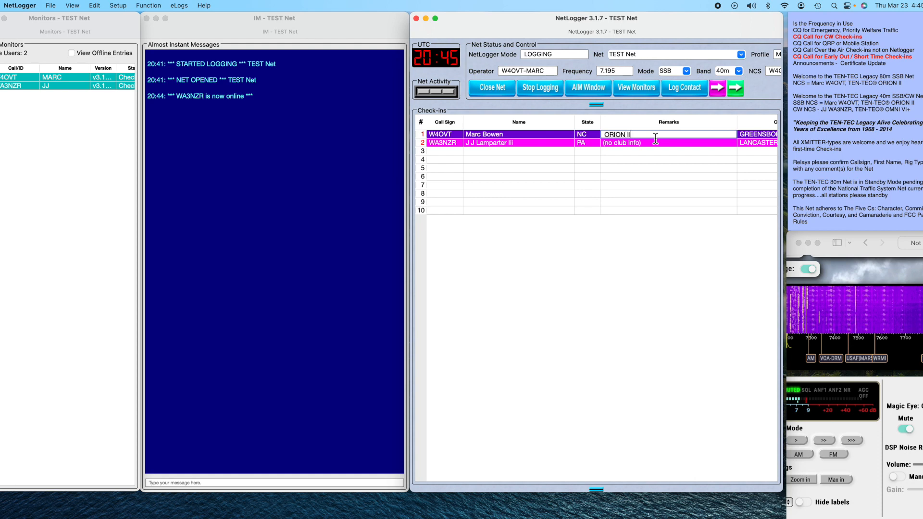
- Replace the second check-in's remarks with OMNI VI+
{"action": "double_click", "coordinate": [651, 143]}
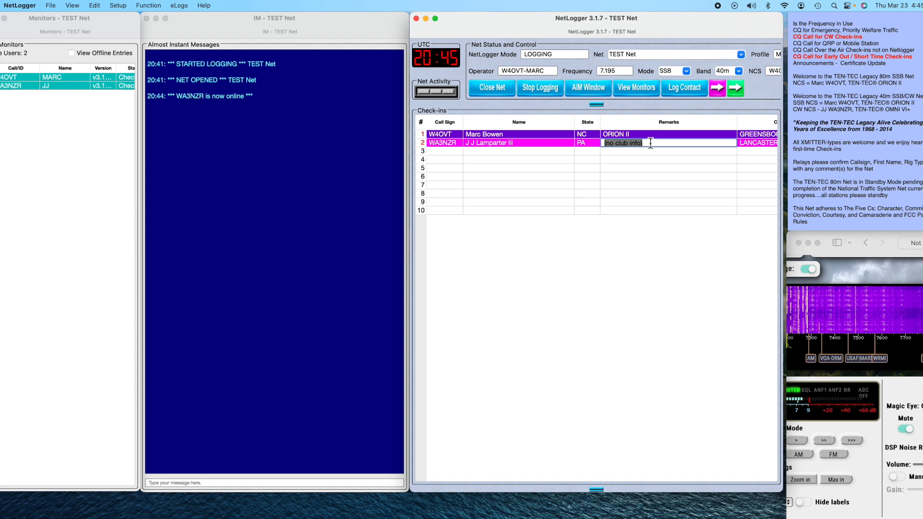
{"action": "type", "text": "OMNI V"}
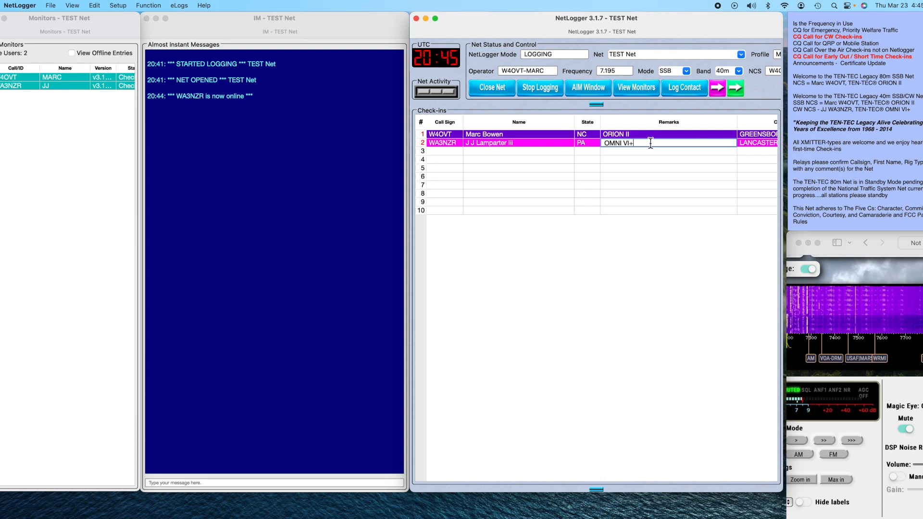
{"action": "type", "text": "I+"}
{"action": "left_click", "coordinate": [630, 160]}
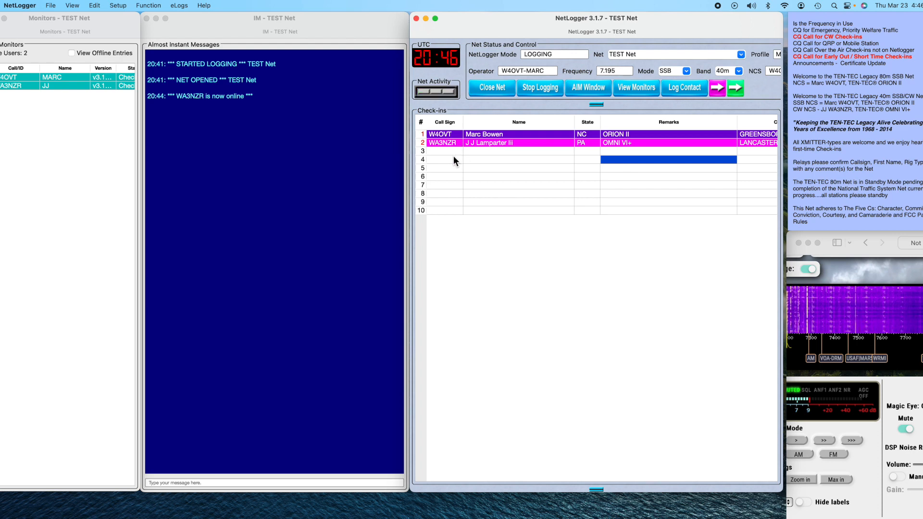
- Copy the TEN-TEC Legacy 40m SSB/CW Nets welcome paragraph, including both NCS lines, from Stickies and send it as an instant message
{"action": "left_click", "coordinate": [279, 212]}
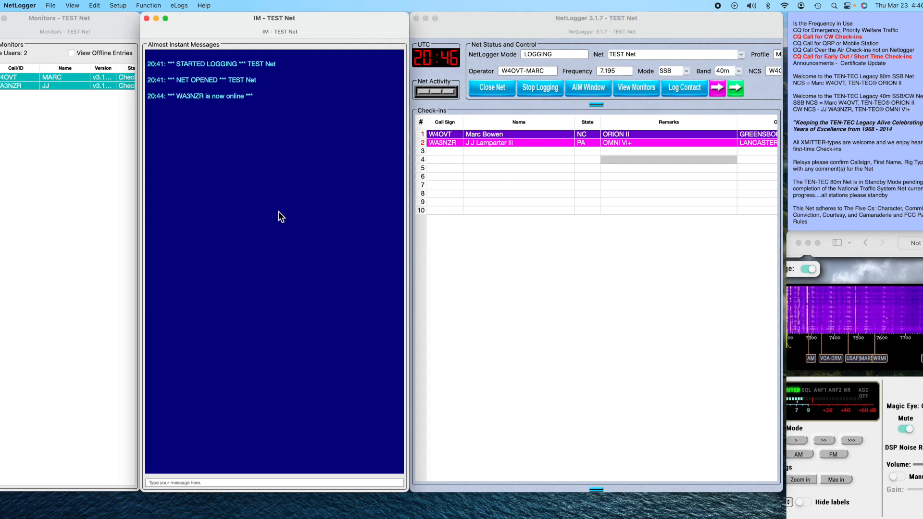
{"action": "left_click", "coordinate": [871, 160]}
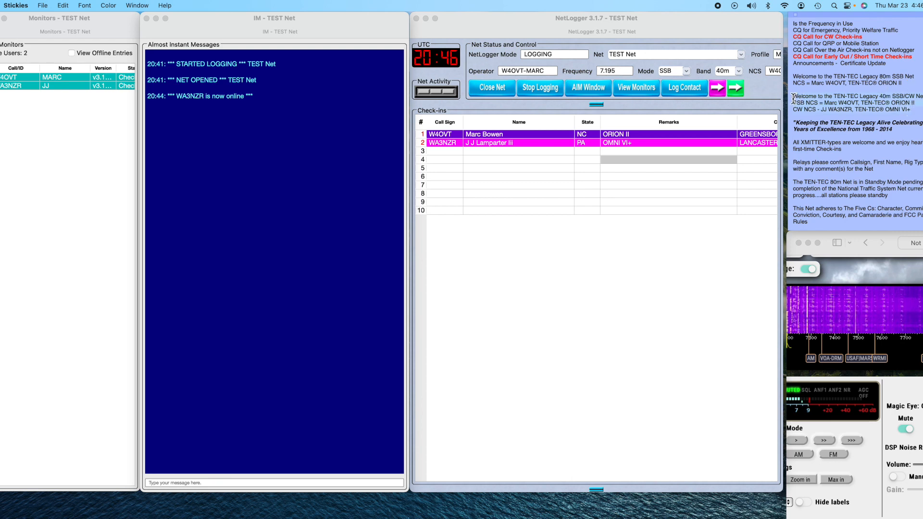
{"action": "left_click", "coordinate": [271, 484]}
{"action": "type", "text": "Welcome to the TEN-TEC Legacy 40m SSB/CW Nets SSB NCS = Marc W4OVT, TEN-TEC® ORION II CW NCS - JJ WA3NZR, TEN-TEC® OMNI VI+"}
{"action": "key", "text": "Return"}
- Send the Stickies lines "Keeping the TEN-TEC Legacy Alive Celebrating 46 Years" and "All XMITTER-types are welcome" in full as two separate instant messages
{"action": "left_click", "coordinate": [906, 135]}
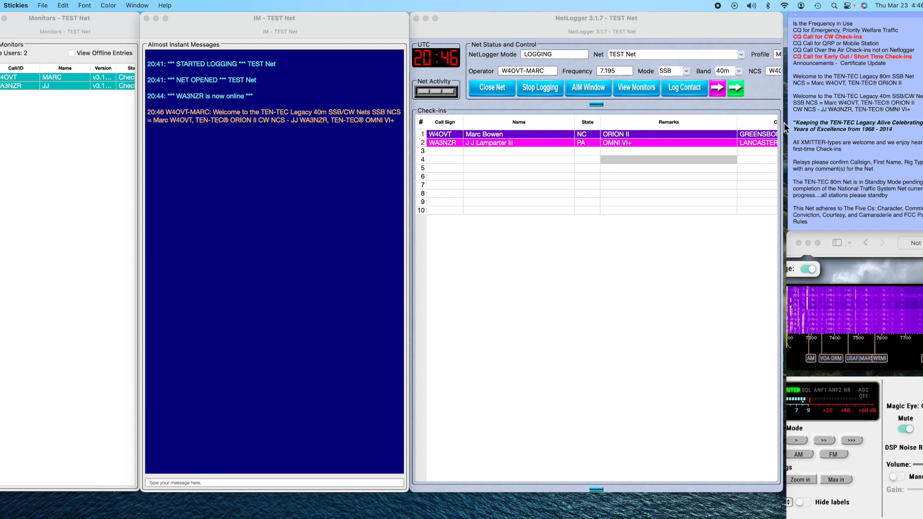
{"action": "left_click", "coordinate": [363, 483]}
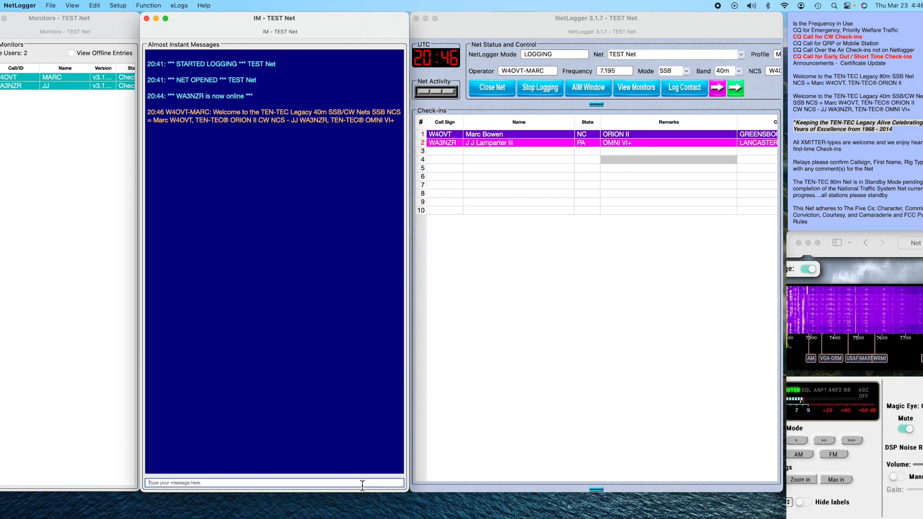
{"action": "type", "text": "\"Keeping the TEN-TEC Legacy Alive Celebrating 46 Years of Excellence from 1968 - 2014"}
{"action": "key", "text": "Return"}
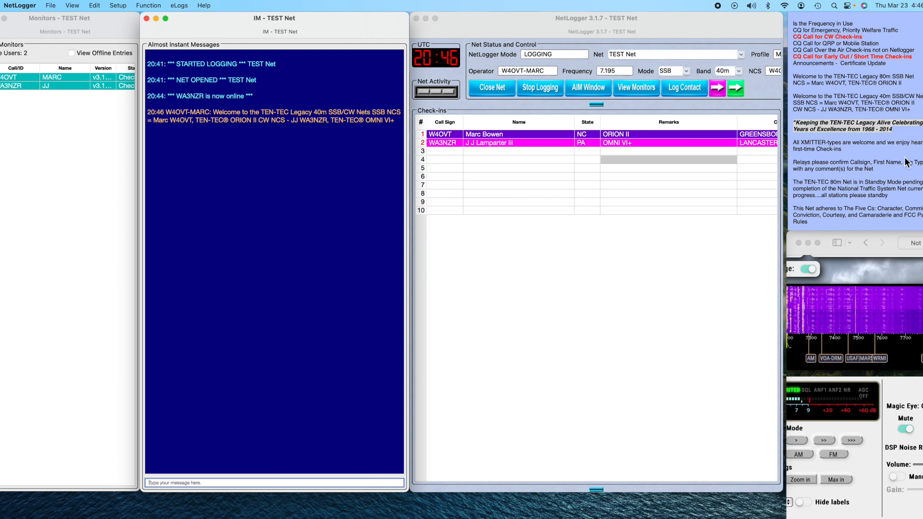
{"action": "left_click", "coordinate": [875, 154]}
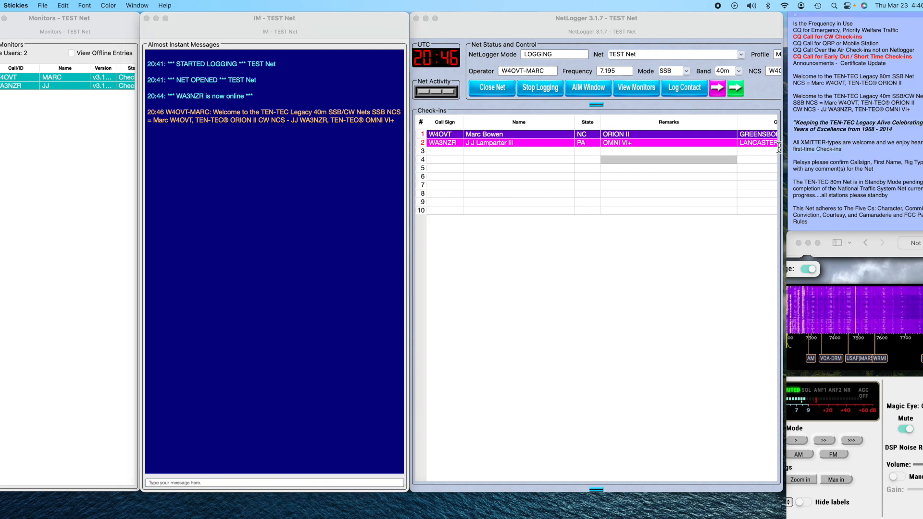
{"action": "left_click", "coordinate": [295, 483]}
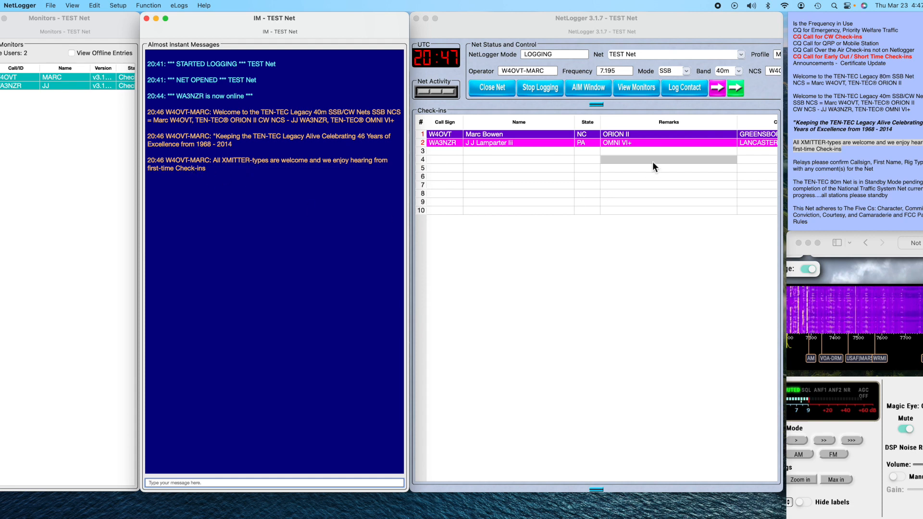
- Send "Relays please confirm Callsign, First Name, Rig Type along with any comment(s) for the Net" from Stickies as an instant message
{"action": "left_click", "coordinate": [832, 166]}
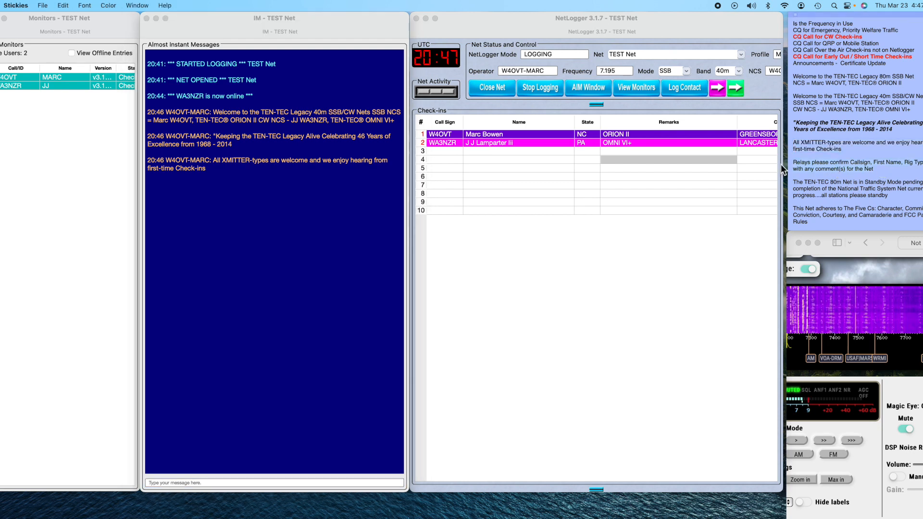
{"action": "left_click", "coordinate": [314, 483]}
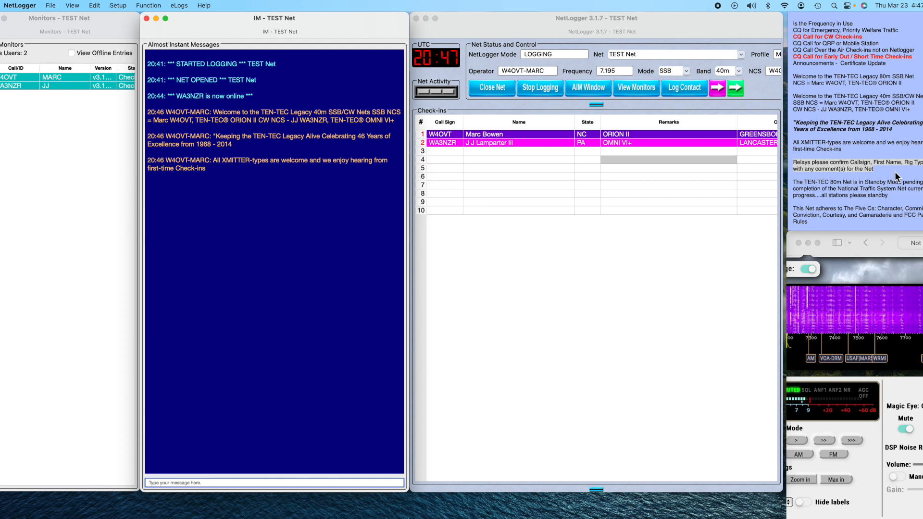
{"action": "type", "text": "Relays please confirm Callsign, First Name, Rig Type along with any comment(s) for the Net"}
{"action": "key", "text": "Return"}
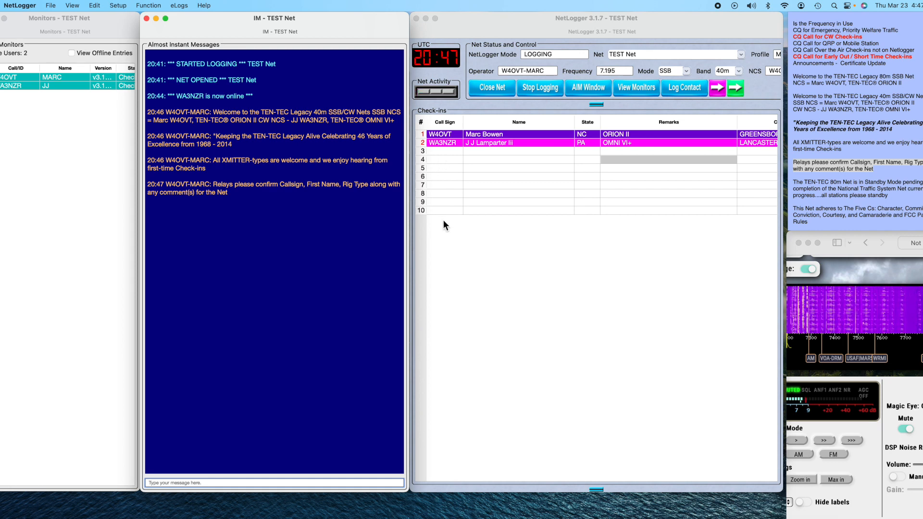
- Set the second check-in's status to Not Responding (n/r)
{"action": "left_click", "coordinate": [451, 152]}
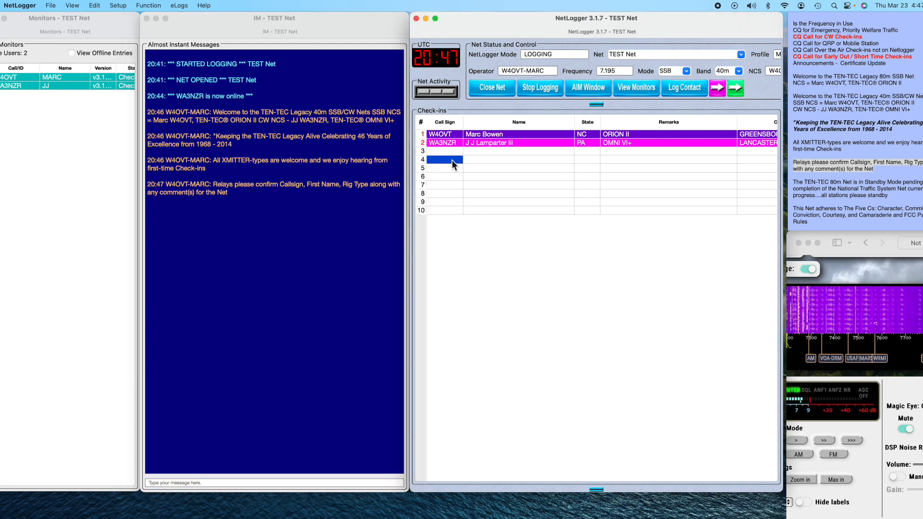
{"action": "left_click", "coordinate": [453, 185]}
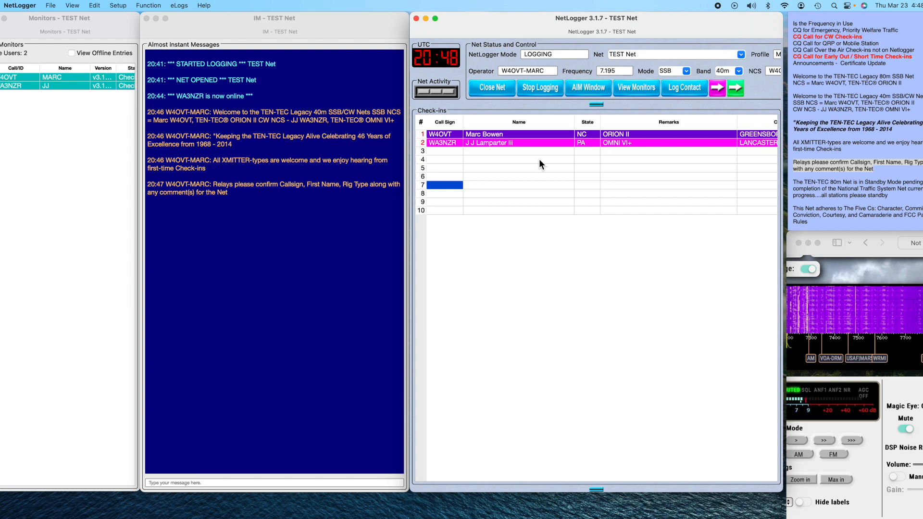
{"action": "right_click", "coordinate": [422, 142]}
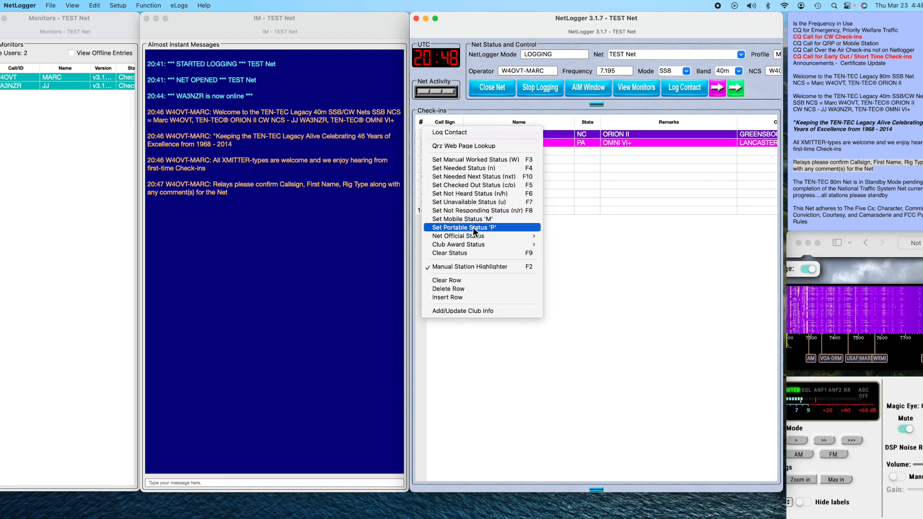
{"action": "mouse_move", "coordinate": [474, 236]}
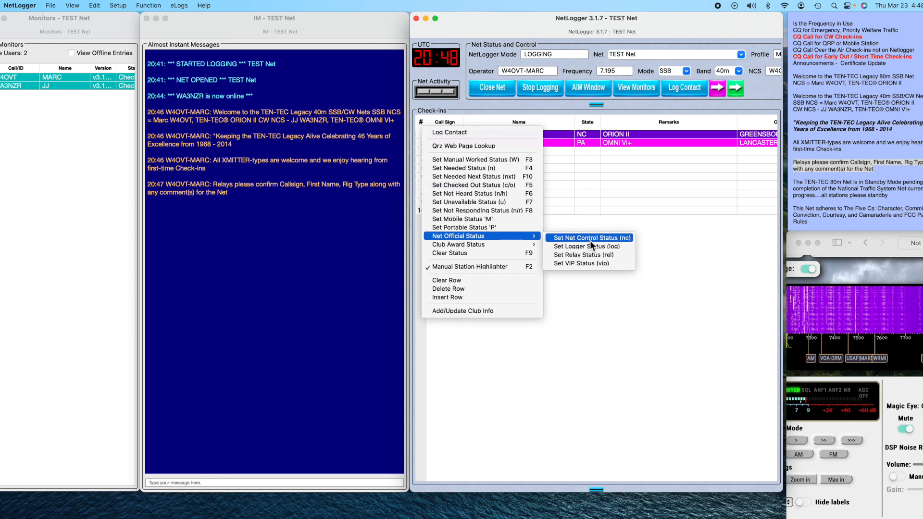
{"action": "left_click", "coordinate": [451, 212]}
- Log a third station in row 3 of the check-ins by entering its call sign
{"action": "left_click", "coordinate": [447, 152]}
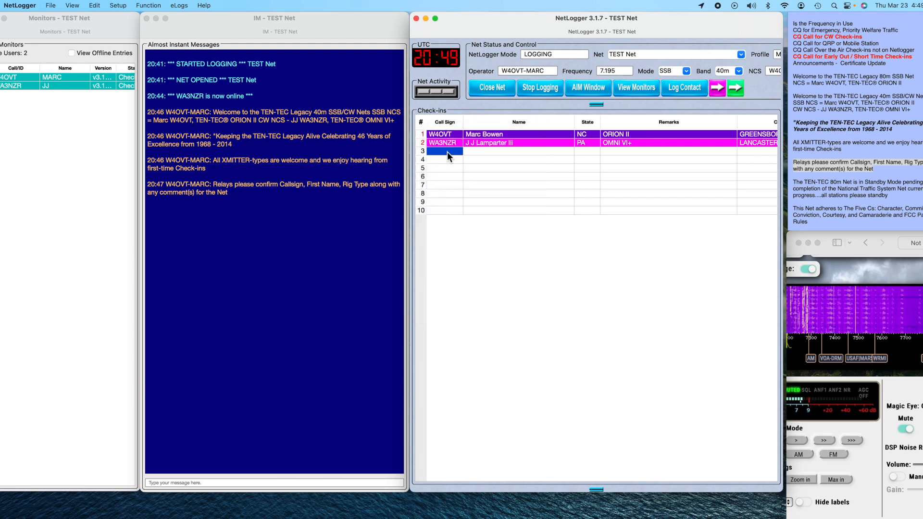
{"action": "left_click", "coordinate": [446, 135]}
{"action": "double_click", "coordinate": [438, 135]}
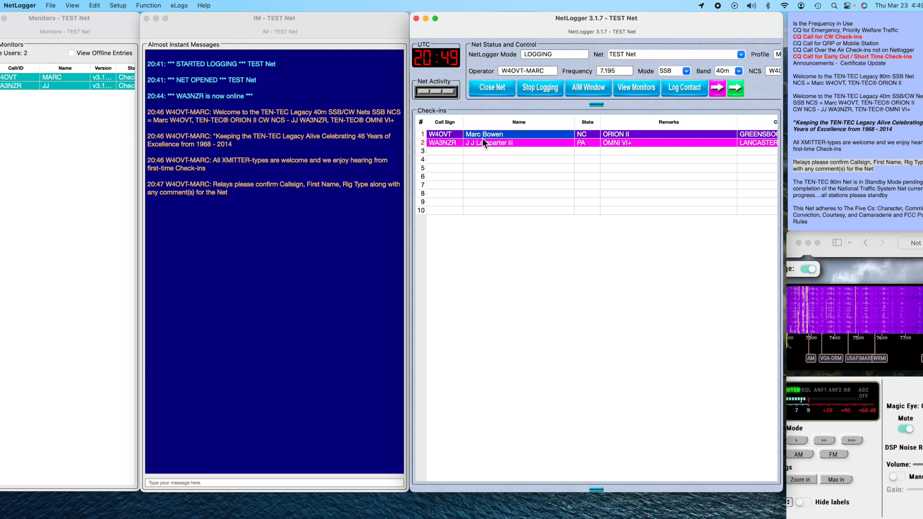
{"action": "left_click", "coordinate": [449, 151]}
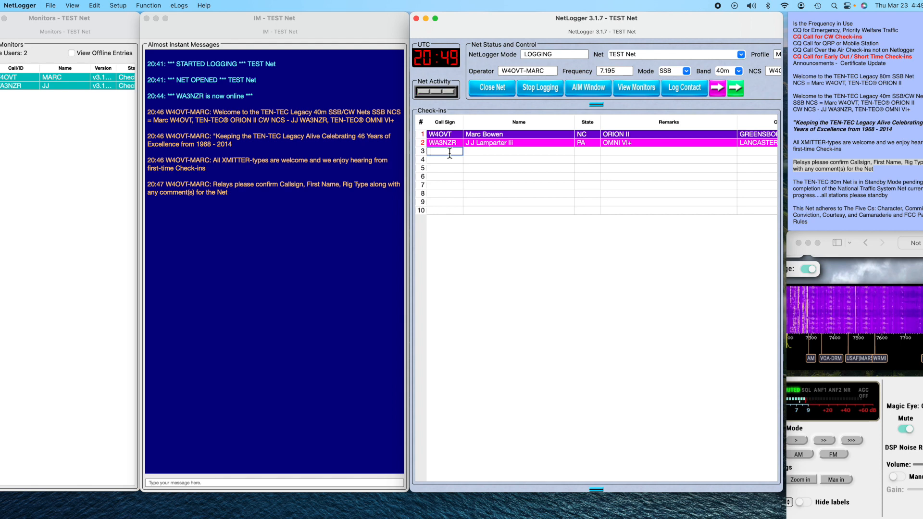
{"action": "type", "text": "w1"}
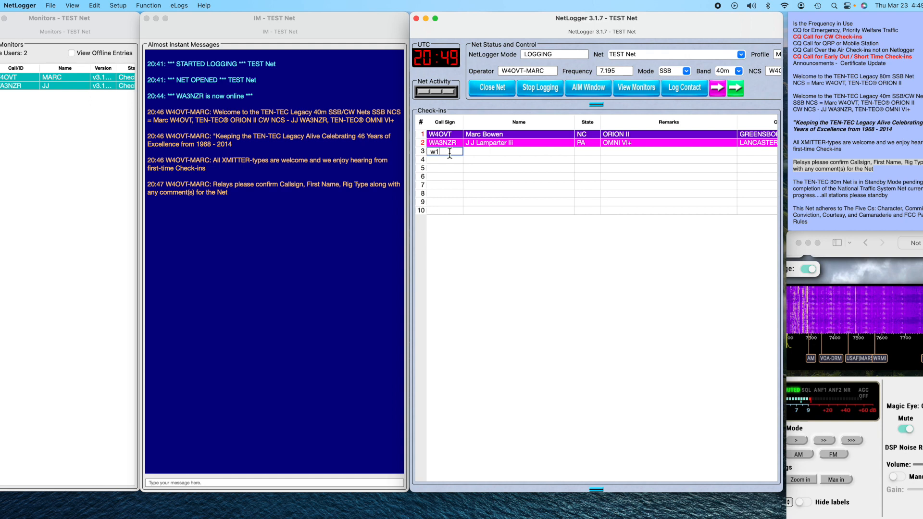
{"action": "type", "text": "bfn"}
{"action": "key", "text": "Return"}
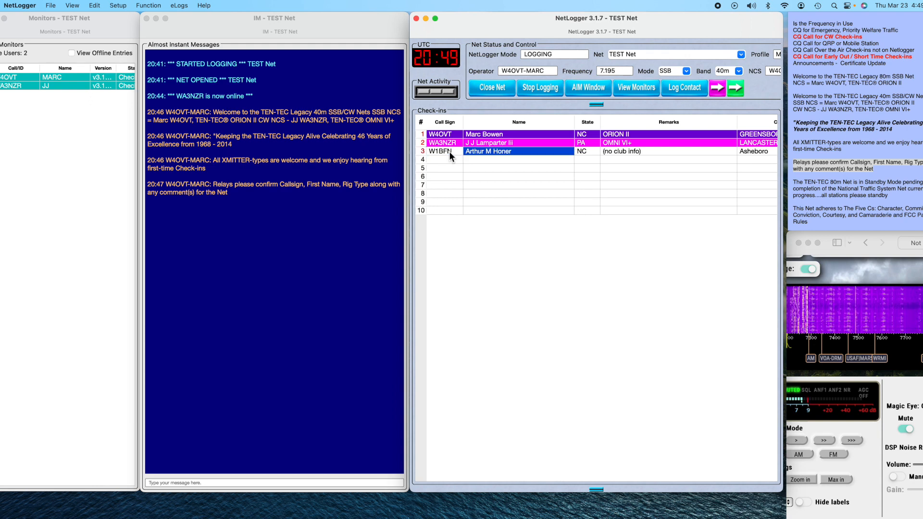
- Move the station highlighter to row 3 and look through the club award statuses available for that check-in
{"action": "left_click", "coordinate": [448, 157]}
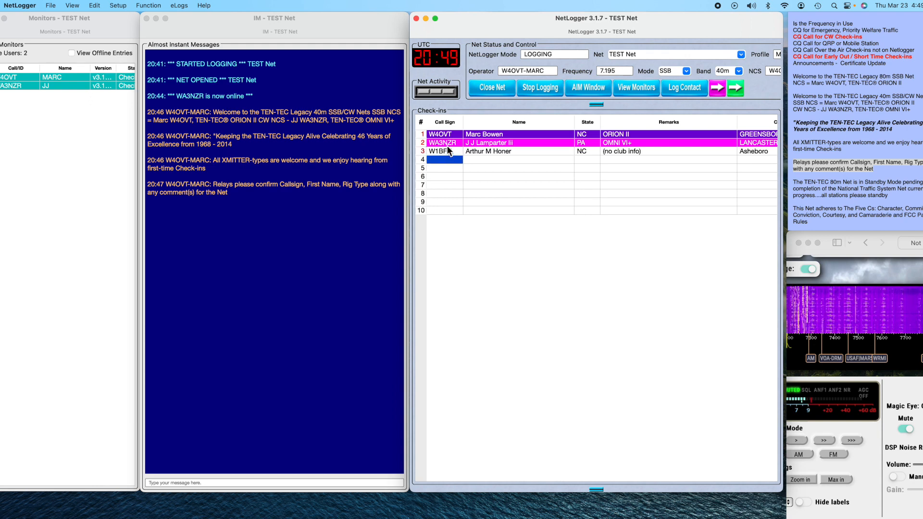
{"action": "double_click", "coordinate": [446, 152]}
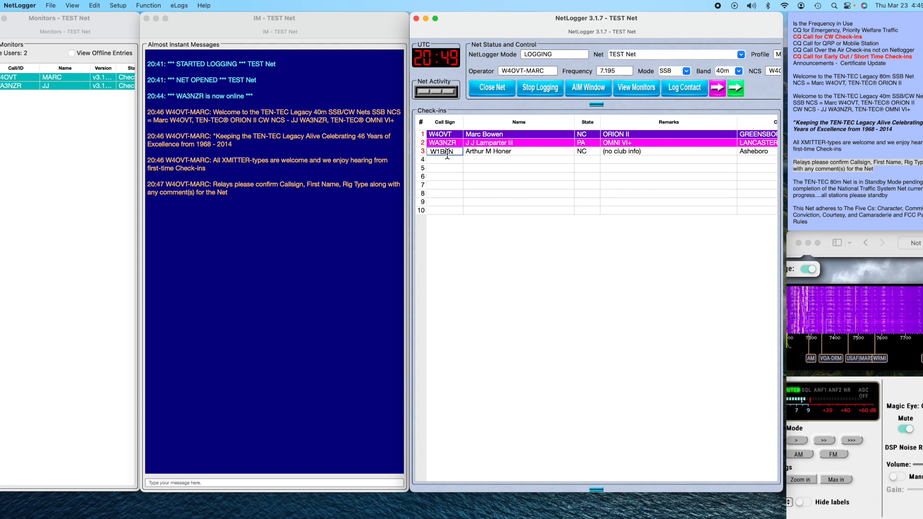
{"action": "left_click", "coordinate": [423, 152]}
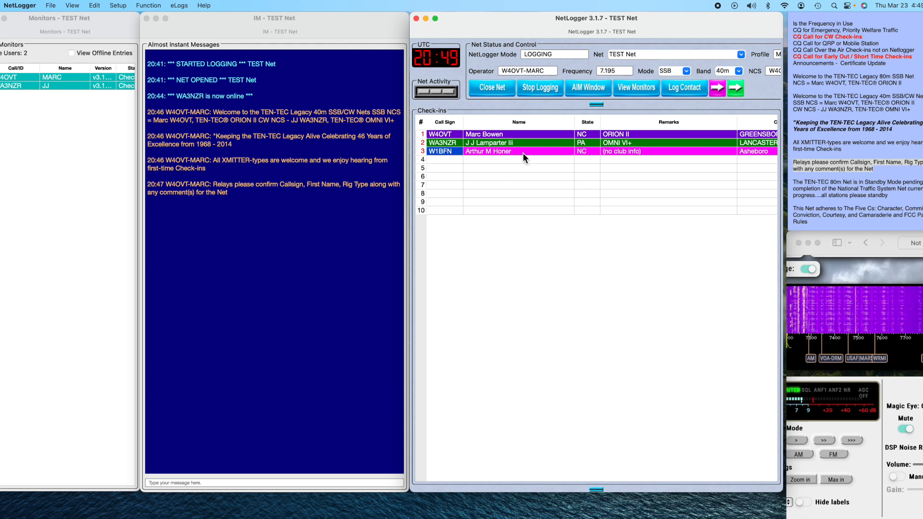
{"action": "right_click", "coordinate": [421, 151]}
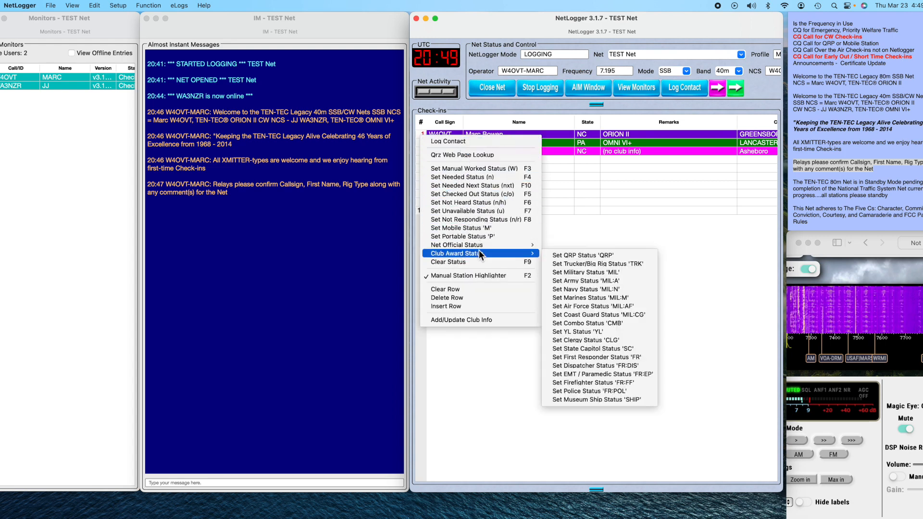
{"action": "left_click", "coordinate": [596, 239]}
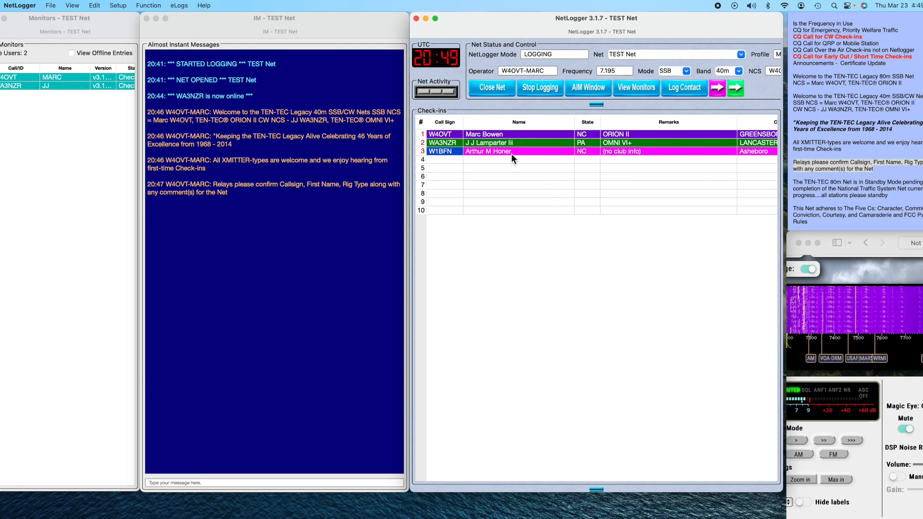
- Return the station highlighter to row 2 and clear the second check-in's status
{"action": "left_click", "coordinate": [422, 142]}
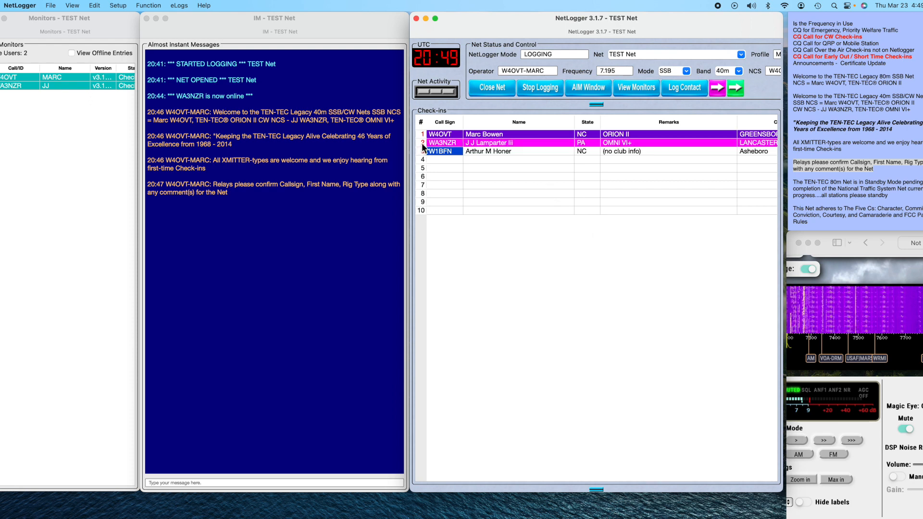
{"action": "right_click", "coordinate": [422, 143]}
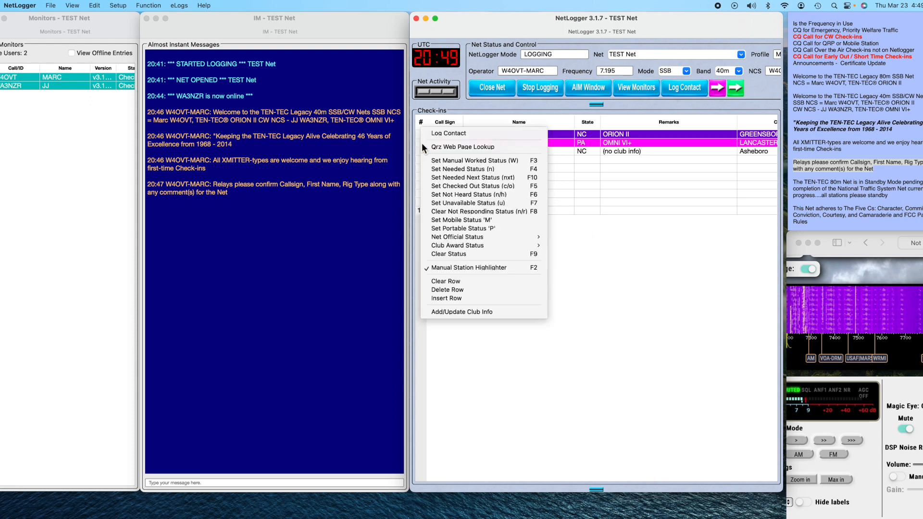
{"action": "left_click", "coordinate": [456, 254]}
{"action": "left_click", "coordinate": [445, 160]}
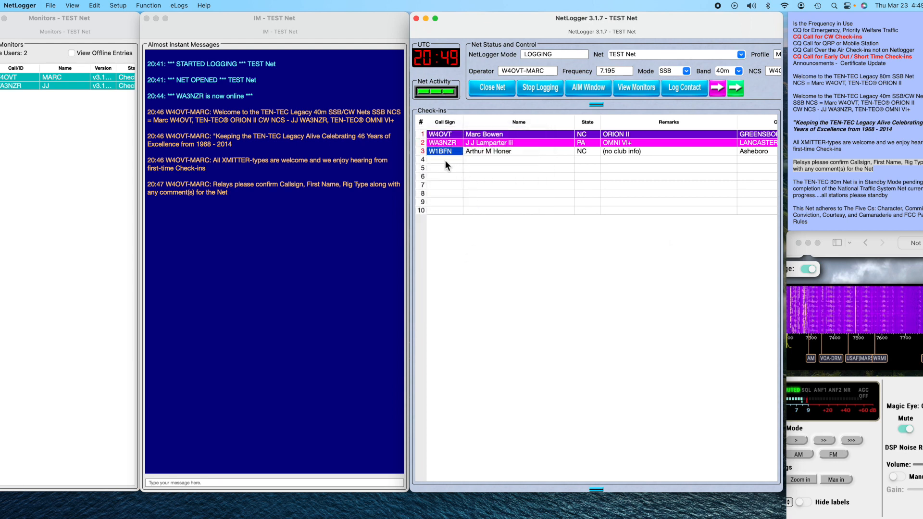
{"action": "left_click", "coordinate": [444, 152]}
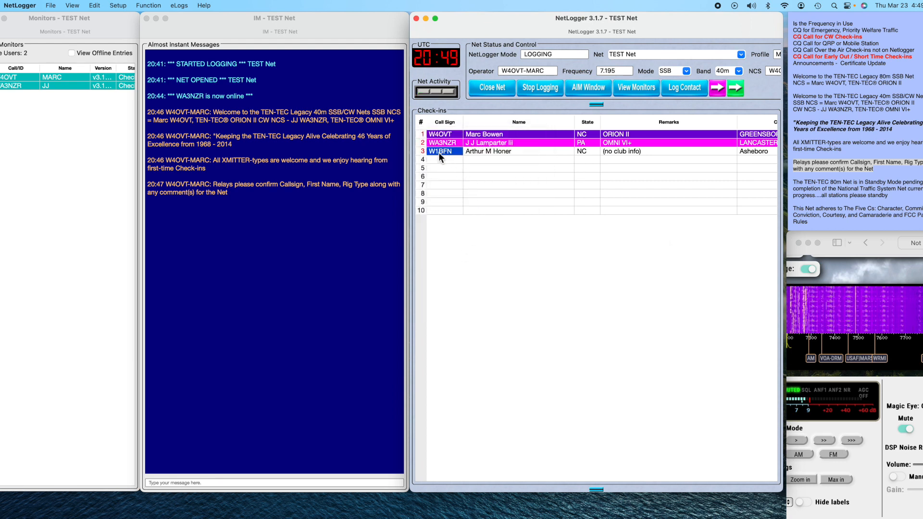
- Move the station highlighter to row 3 and on to row 1, and log the first check-in as a contact
{"action": "left_click", "coordinate": [423, 152]}
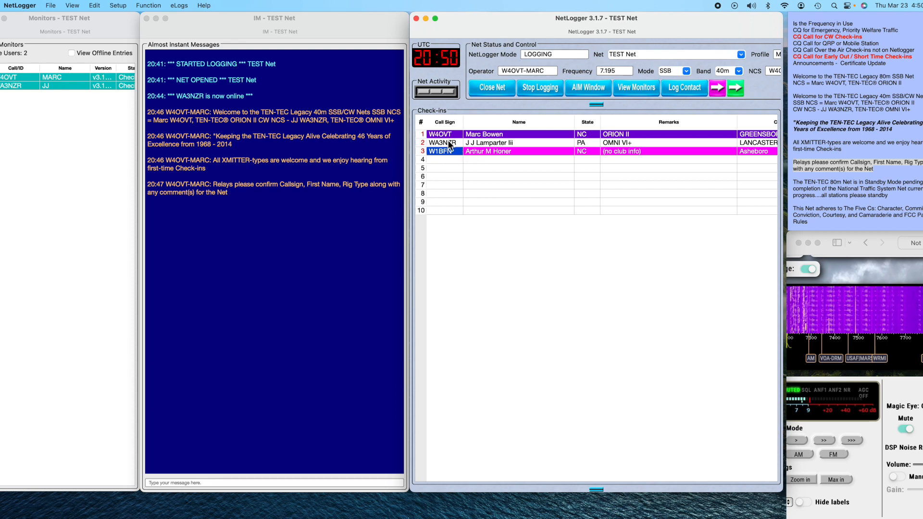
{"action": "left_click", "coordinate": [422, 134]}
{"action": "right_click", "coordinate": [423, 134]}
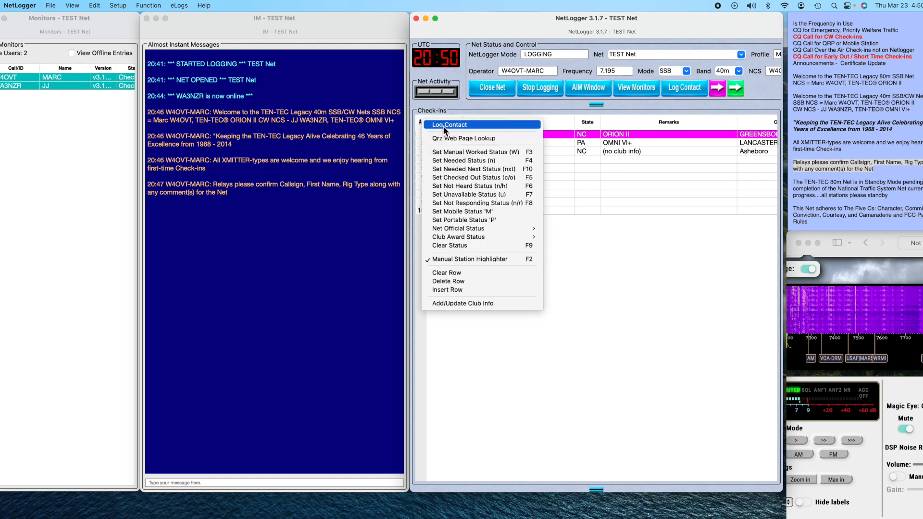
{"action": "left_click", "coordinate": [444, 126]}
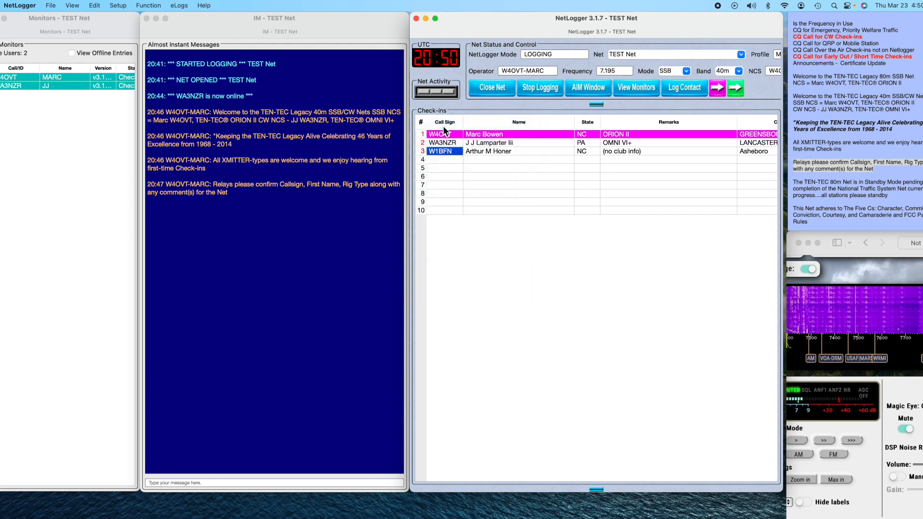
- Move the station highlighter to row 2 and log the second check-in as a contact
{"action": "left_click", "coordinate": [422, 143]}
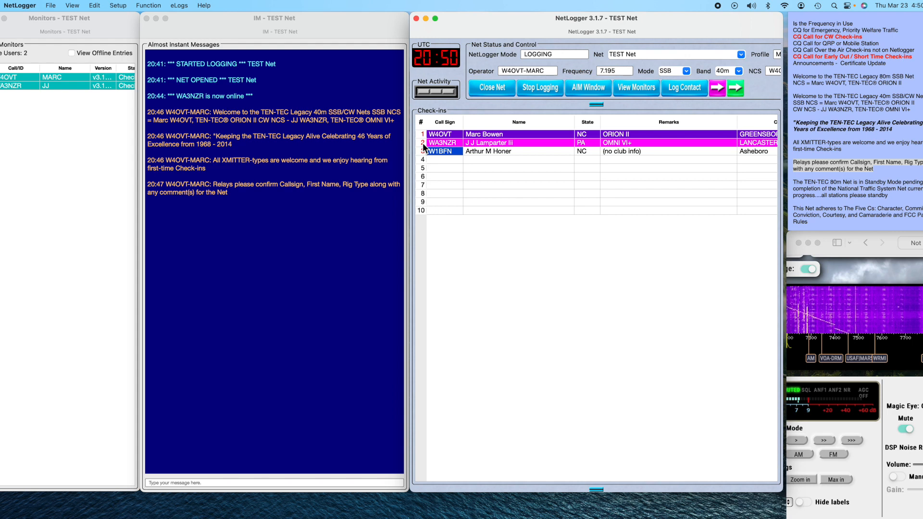
{"action": "right_click", "coordinate": [422, 143]}
{"action": "left_click", "coordinate": [446, 133]}
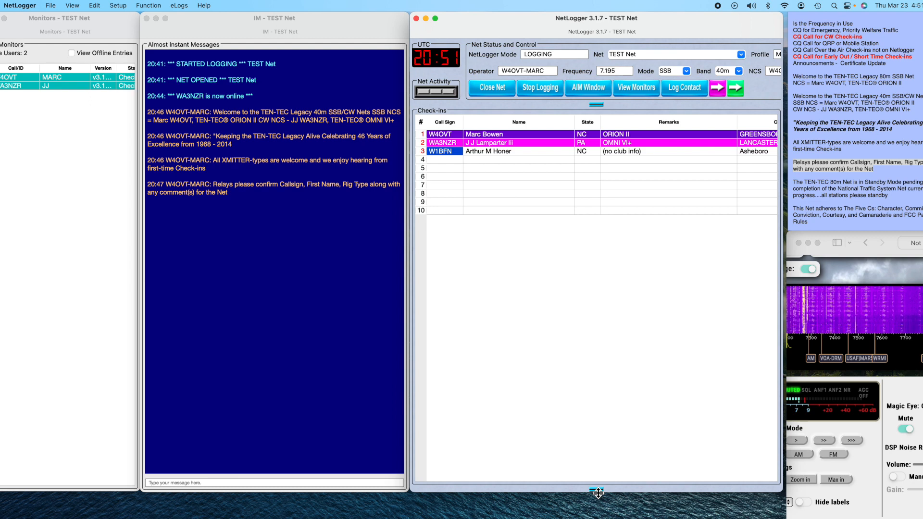
- Reveal the Contacts section beneath the check-ins and enlarge it to show the logged contacts
{"action": "left_click_drag", "start_coordinate": [598, 492], "coordinate": [595, 393]}
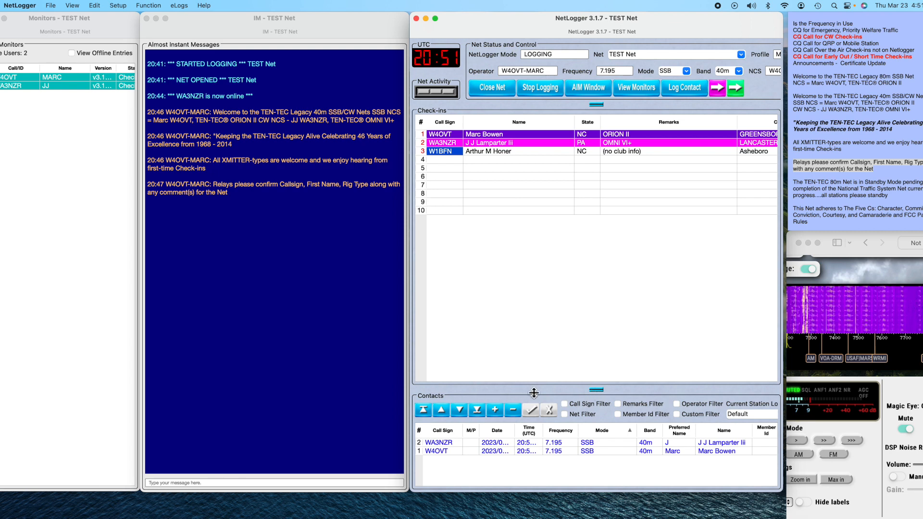
{"action": "left_click_drag", "start_coordinate": [596, 392], "coordinate": [595, 333]}
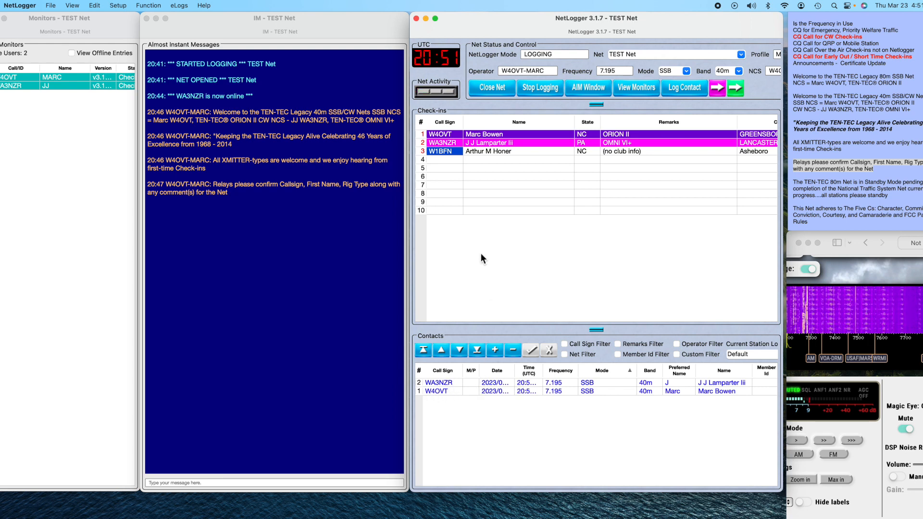
- Move the station highlighter to row 3 and log the third check-in as a contact
{"action": "left_click", "coordinate": [422, 151]}
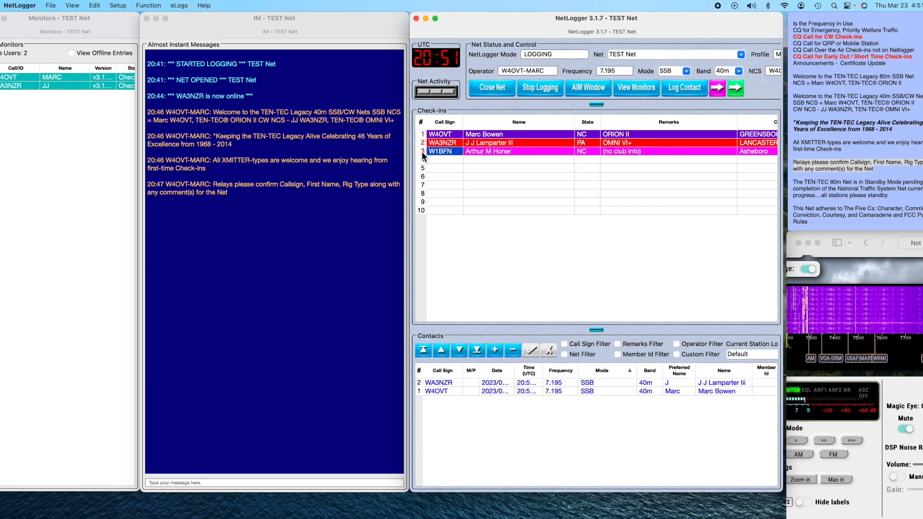
{"action": "right_click", "coordinate": [422, 152]}
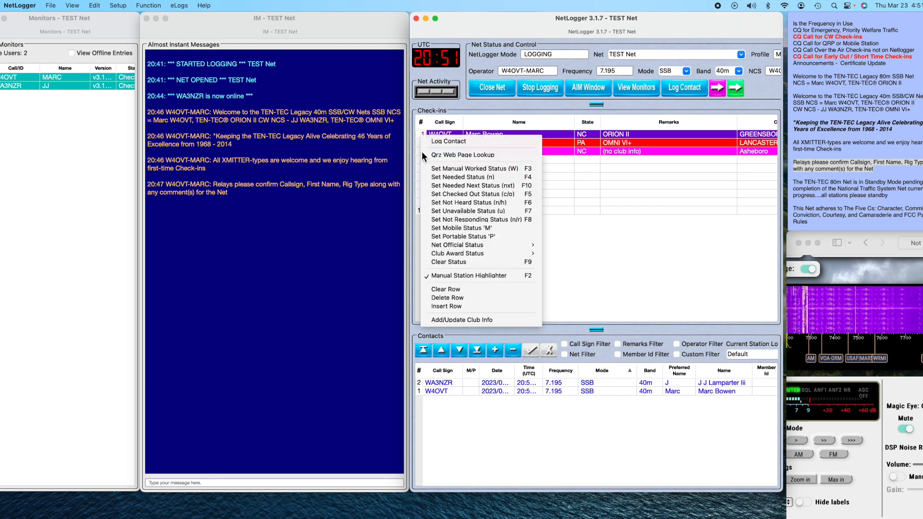
{"action": "left_click", "coordinate": [446, 141]}
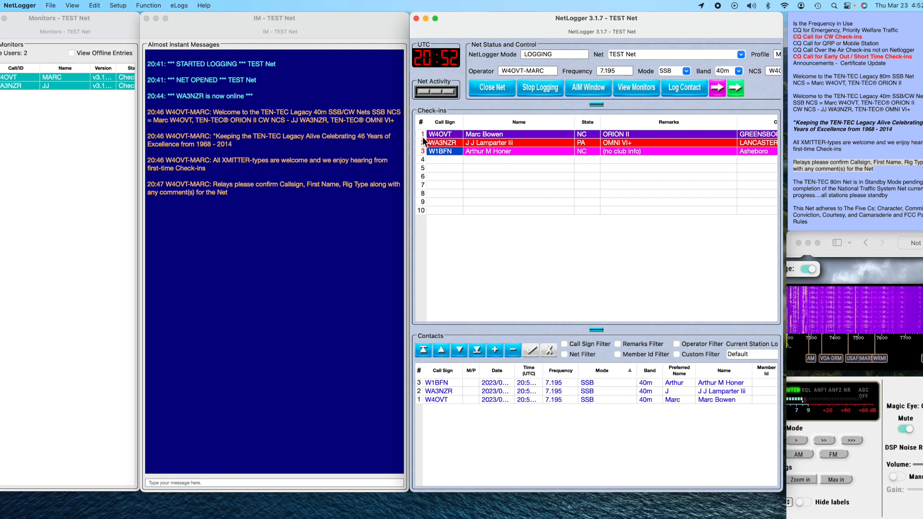
{"action": "right_click", "coordinate": [422, 136]}
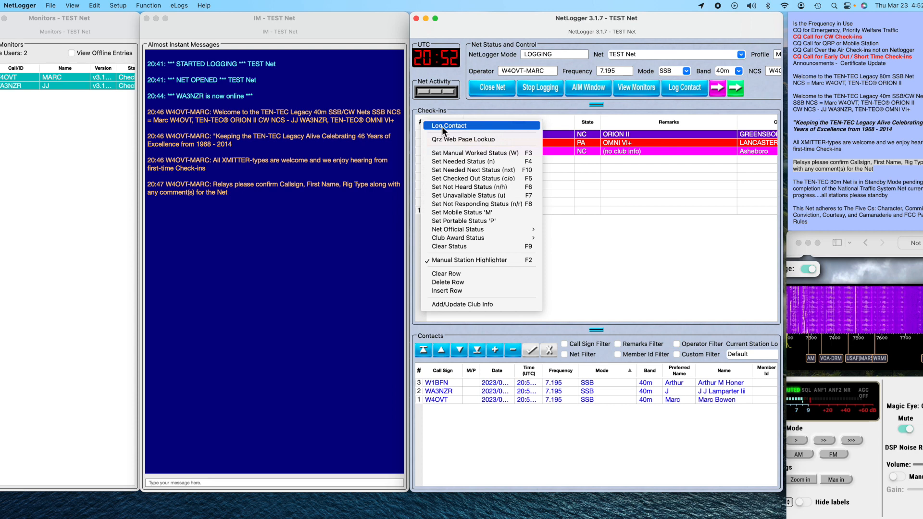
{"action": "left_click", "coordinate": [618, 290]}
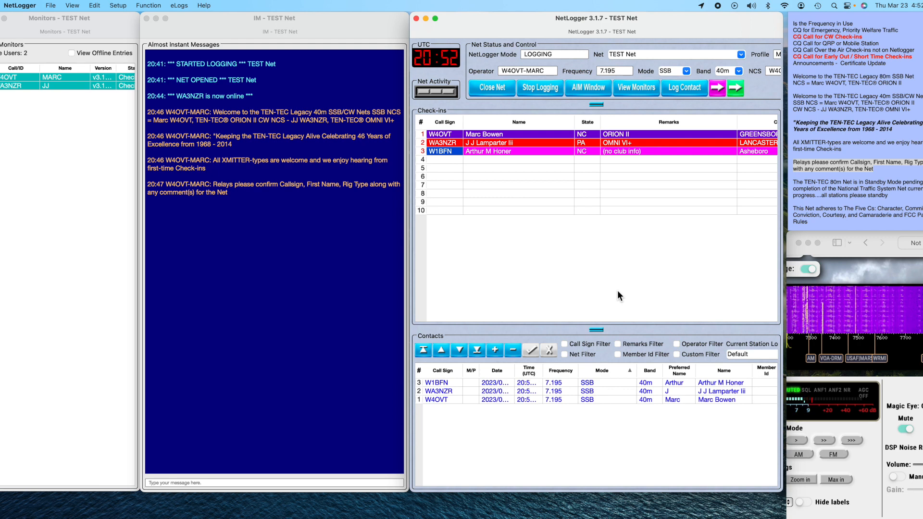
- Export all contacts to a CSV file named "40m SSB" on the Desktop
{"action": "left_click", "coordinate": [48, 6]}
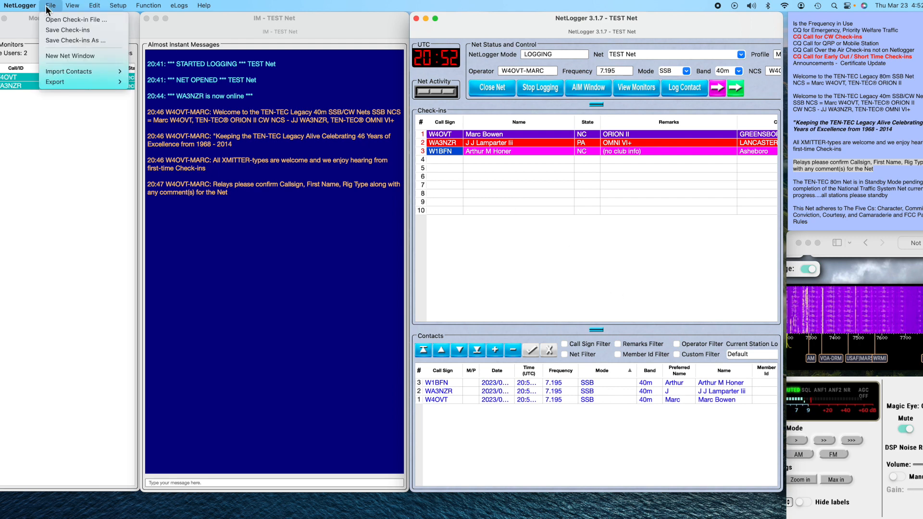
{"action": "mouse_move", "coordinate": [64, 84]}
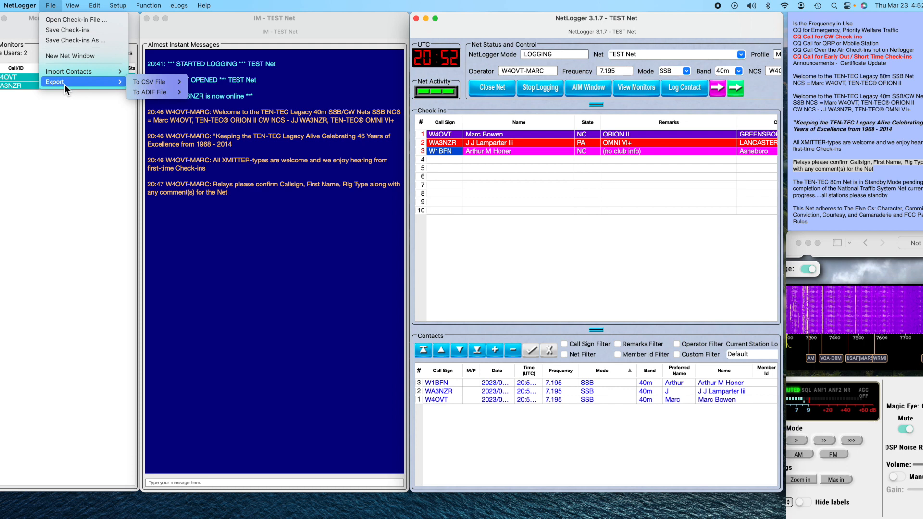
{"action": "mouse_move", "coordinate": [167, 80]}
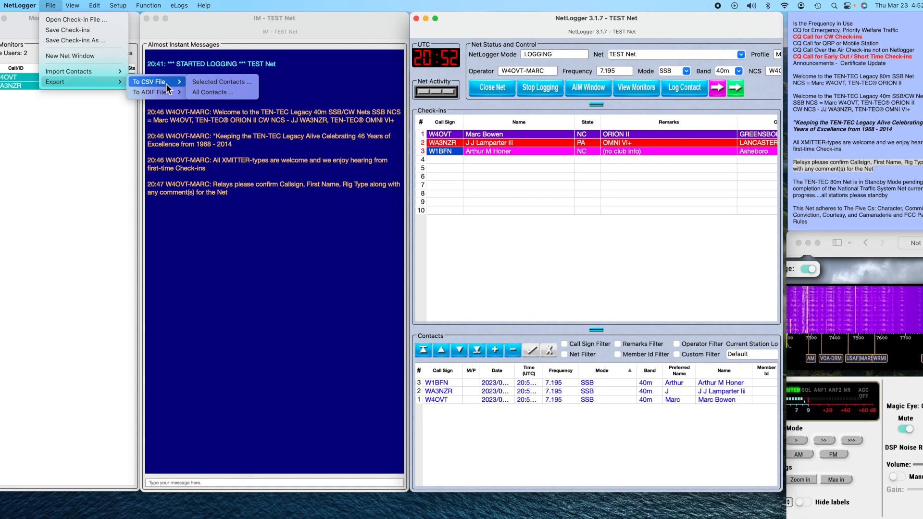
{"action": "left_click", "coordinate": [225, 101]}
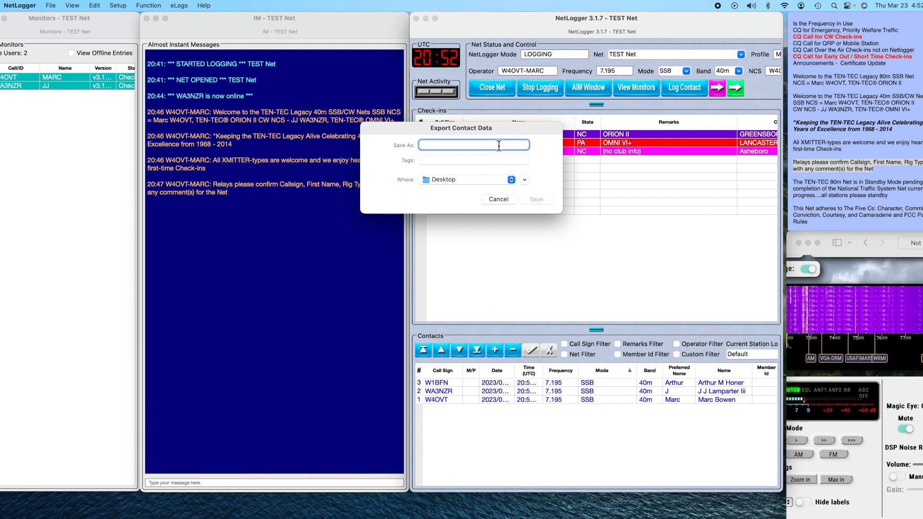
{"action": "type", "text": "40m"}
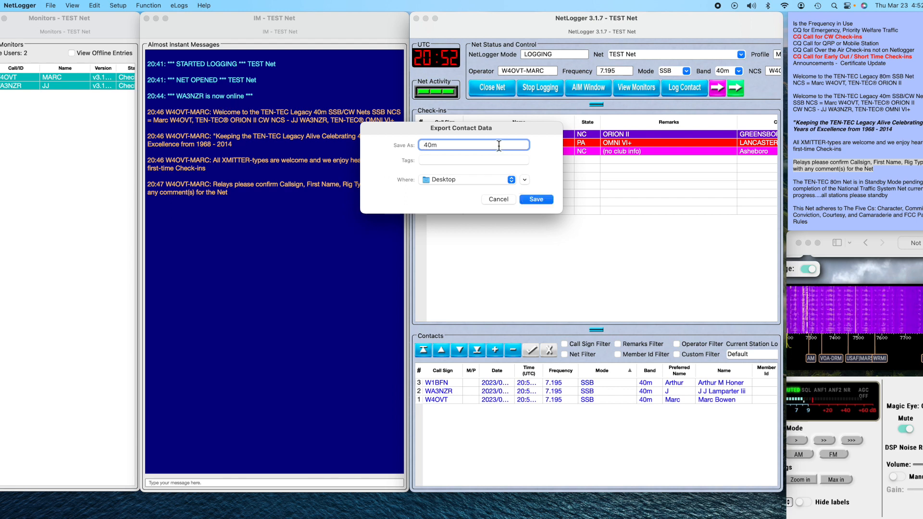
{"action": "type", "text": " SSB"}
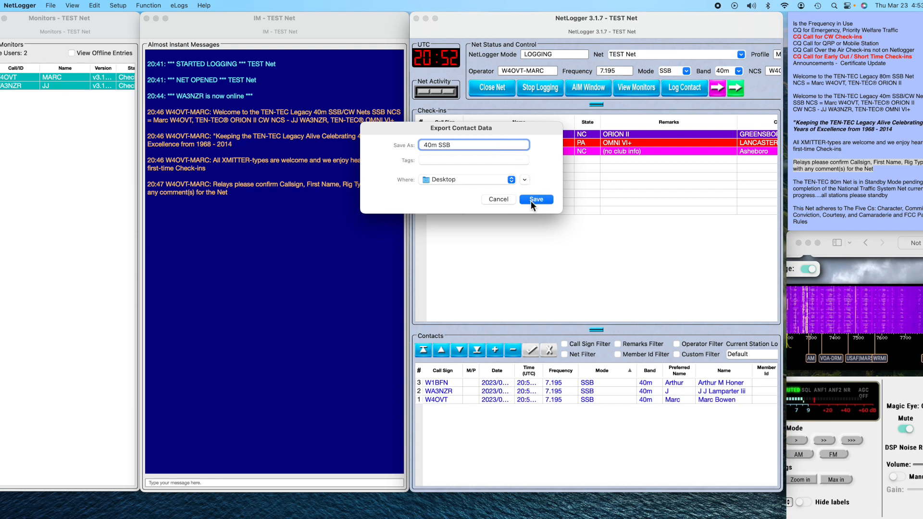
{"action": "left_click", "coordinate": [544, 197]}
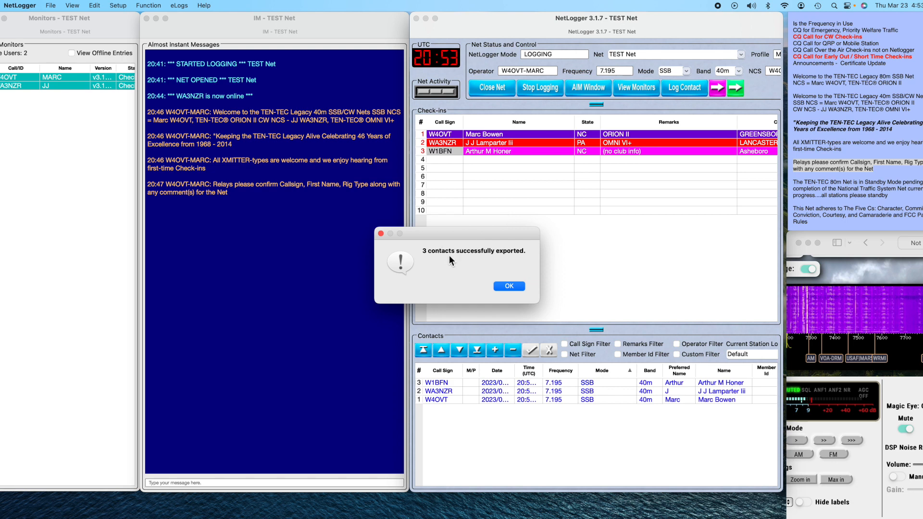
{"action": "left_click", "coordinate": [509, 287]}
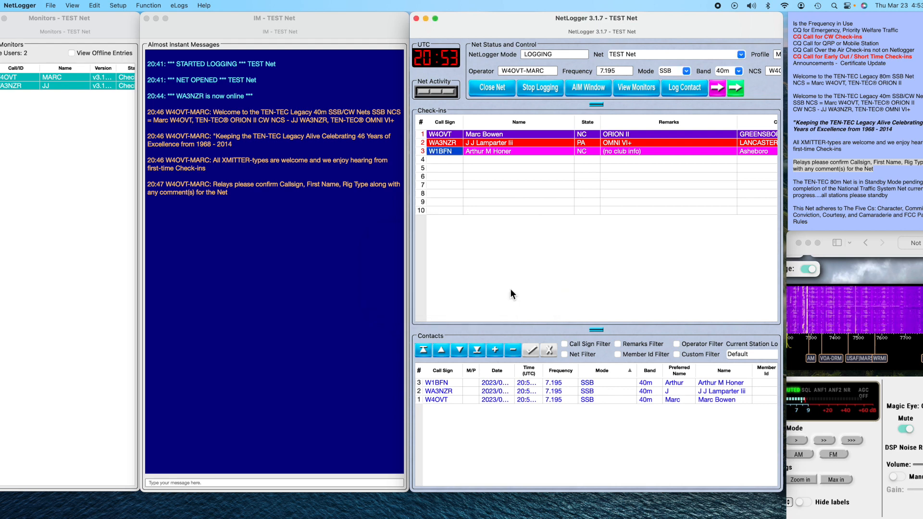
- Move the net script sticky note off the desktop files and open the exported 40m SSB .csv file in Numbers
{"action": "left_click", "coordinate": [829, 161]}
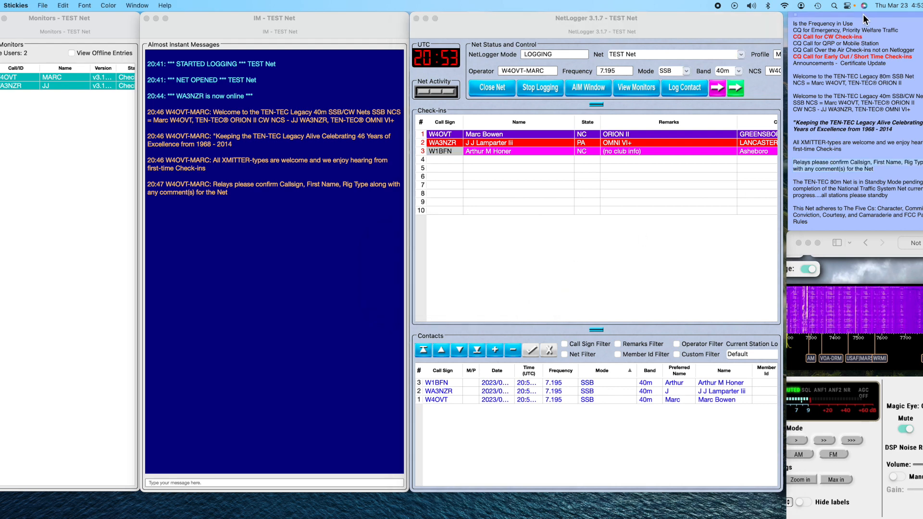
{"action": "left_click_drag", "start_coordinate": [863, 15], "coordinate": [864, 197]}
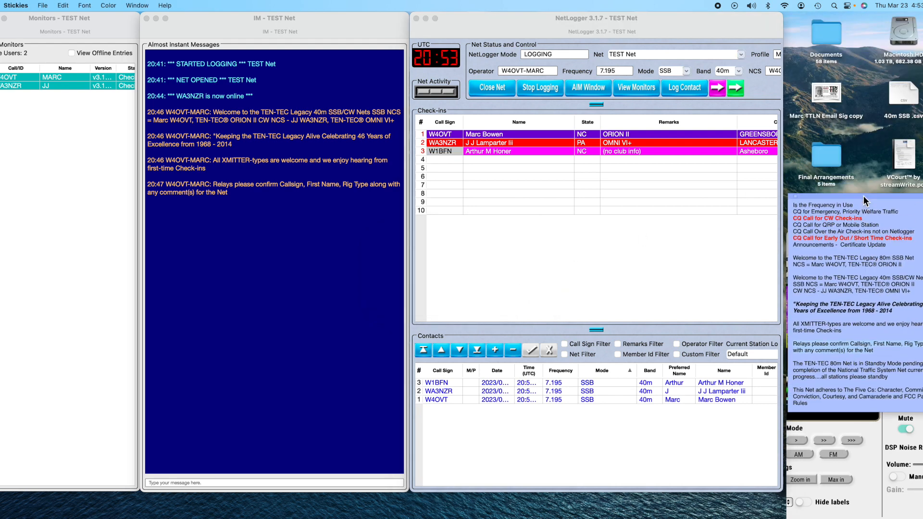
{"action": "left_click", "coordinate": [903, 98]}
{"action": "double_click", "coordinate": [903, 99]}
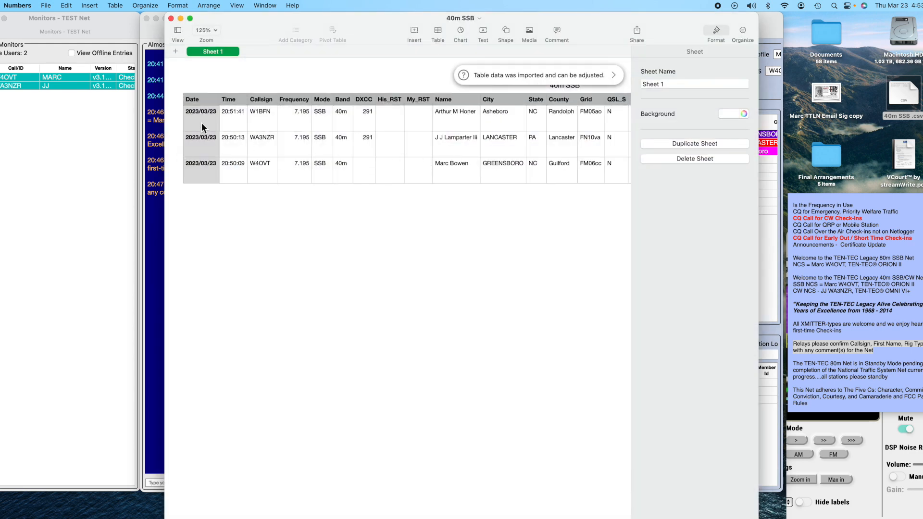
- Reposition the 40m SSB spreadsheet window and widen it to show the columns through Net Name
{"action": "left_click_drag", "start_coordinate": [611, 17], "coordinate": [430, 39]}
{"action": "left_click_drag", "start_coordinate": [581, 277], "coordinate": [410, 268]}
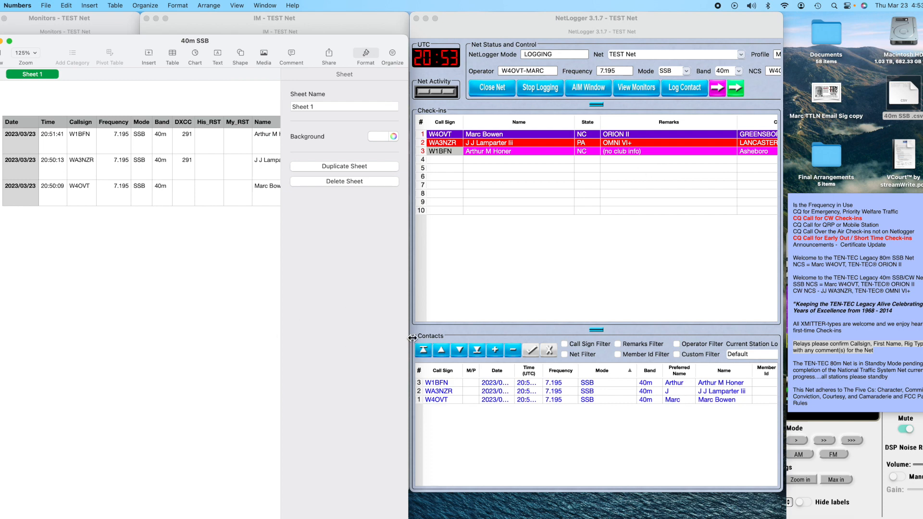
{"action": "left_click_drag", "start_coordinate": [412, 338], "coordinate": [743, 264]}
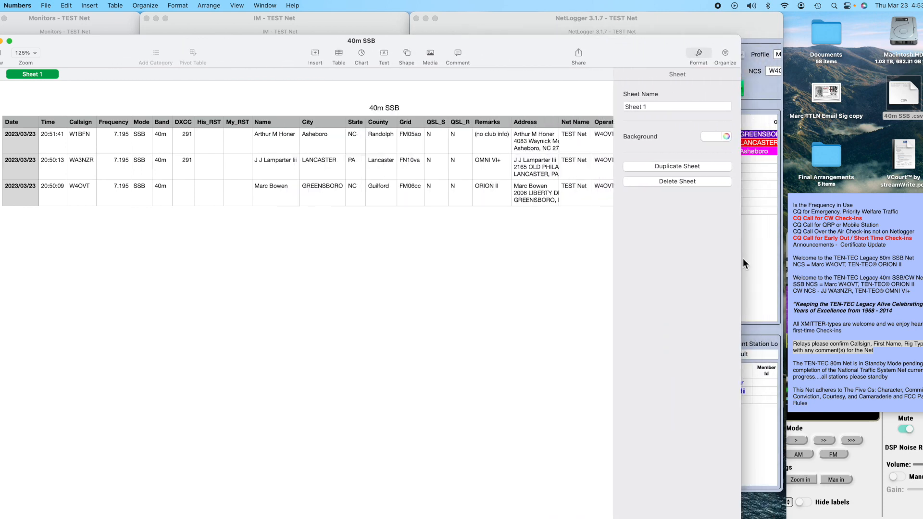
- Delete the Date and Time columns from the 40m SSB table
{"action": "left_click", "coordinate": [14, 127]}
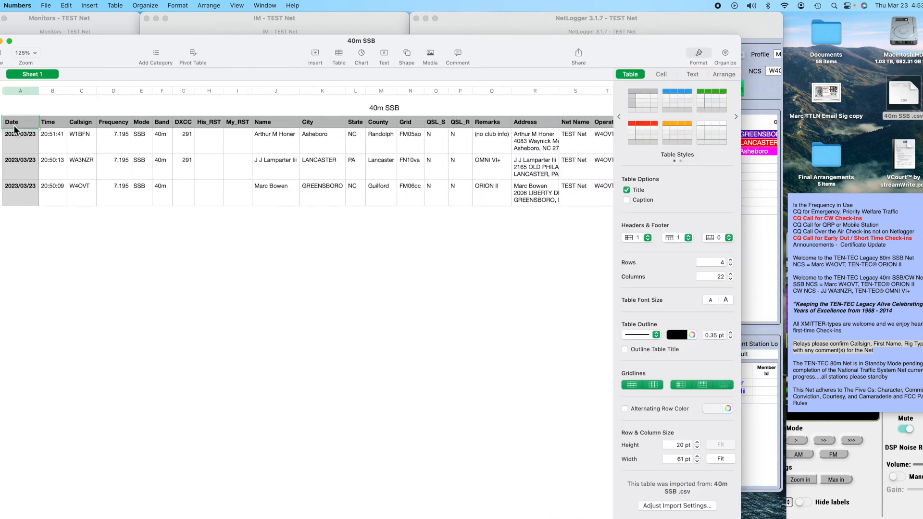
{"action": "left_click", "coordinate": [18, 91]}
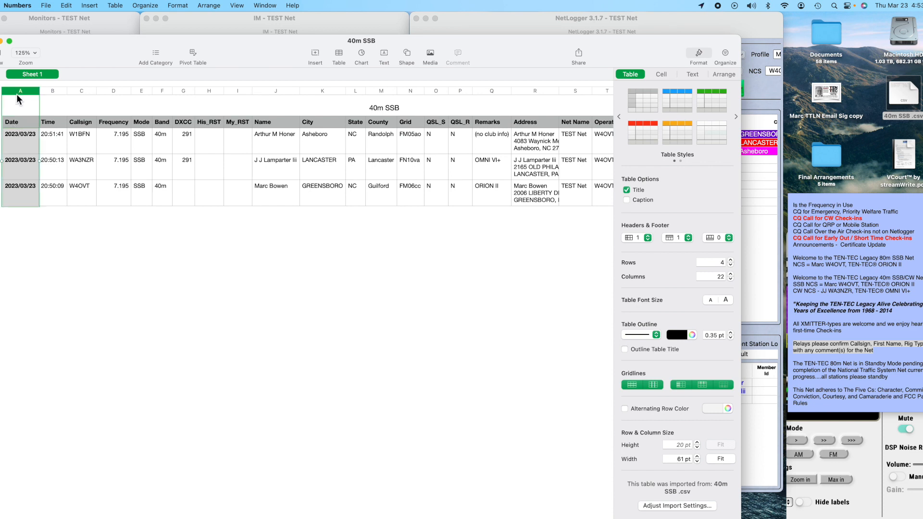
{"action": "left_click", "coordinate": [50, 90], "text": "shift"}
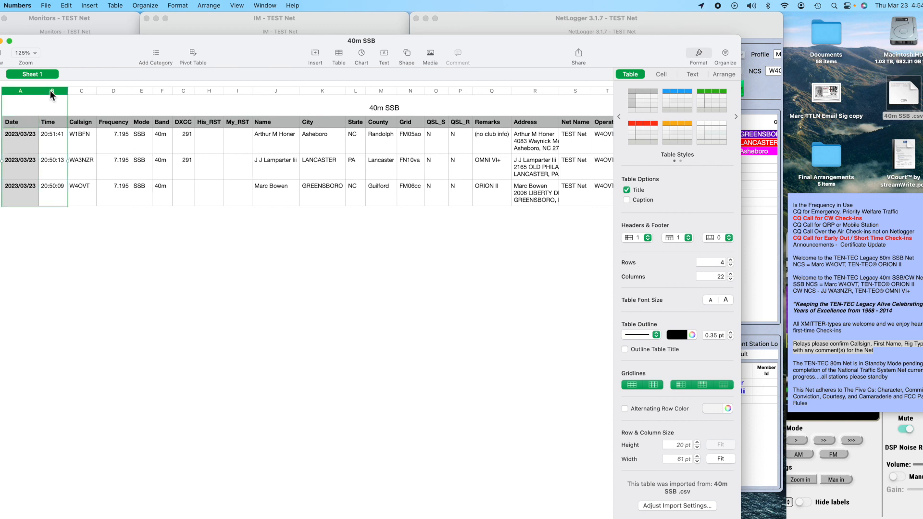
{"action": "left_click", "coordinate": [64, 92]}
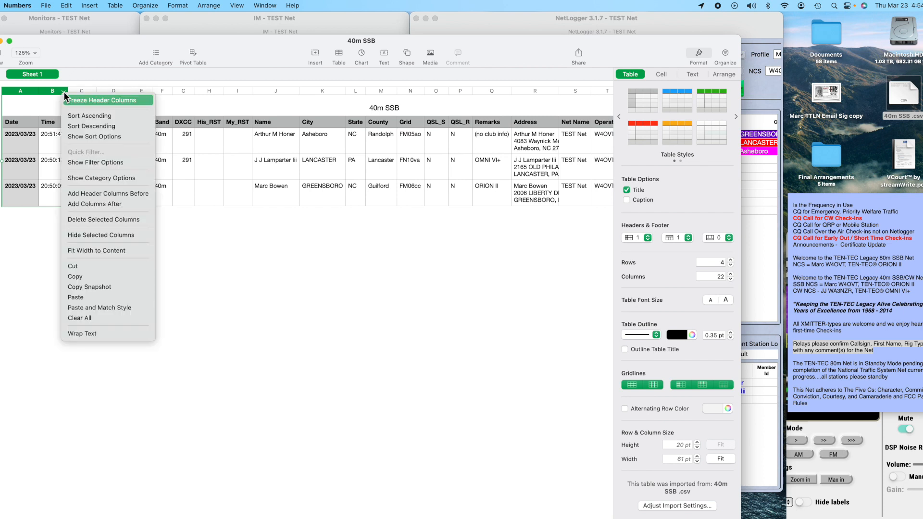
{"action": "left_click", "coordinate": [85, 218]}
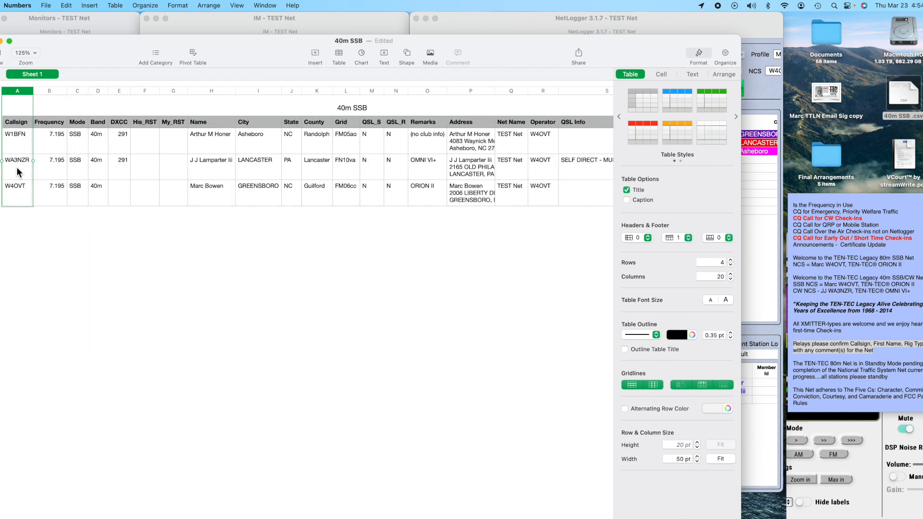
- Delete the columns from Frequency through My_RST
{"action": "left_click", "coordinate": [48, 92]}
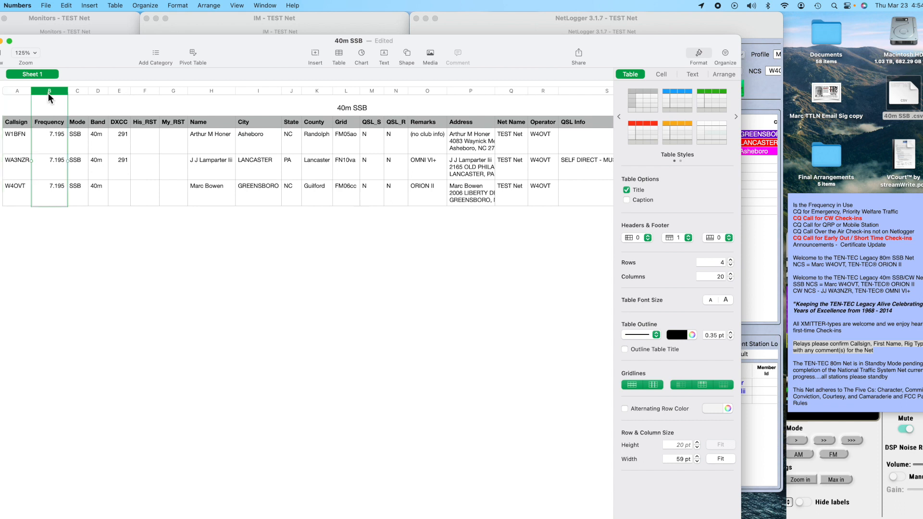
{"action": "left_click", "coordinate": [172, 91], "text": "shift"}
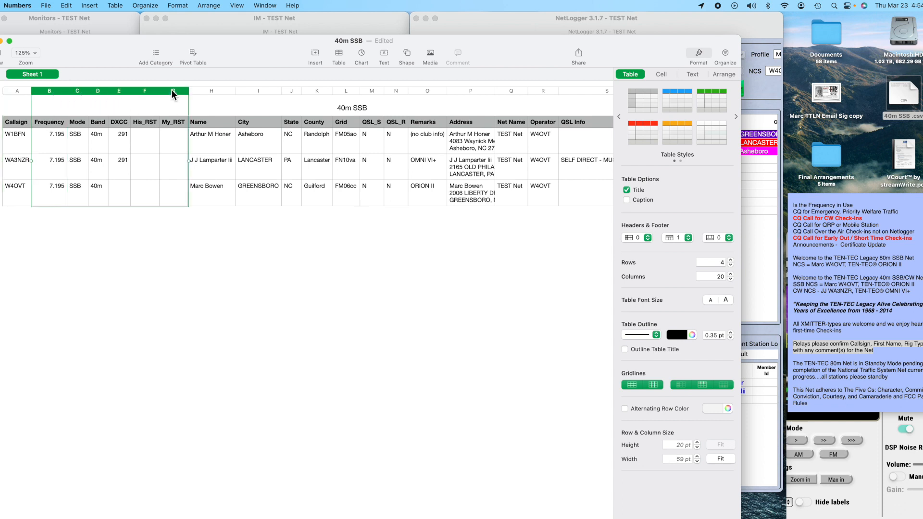
{"action": "left_click", "coordinate": [186, 93]}
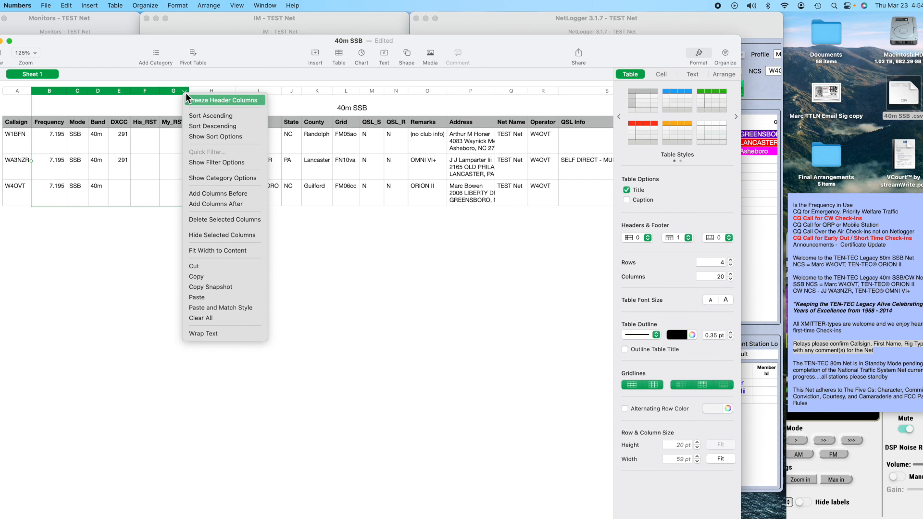
{"action": "left_click", "coordinate": [195, 219]}
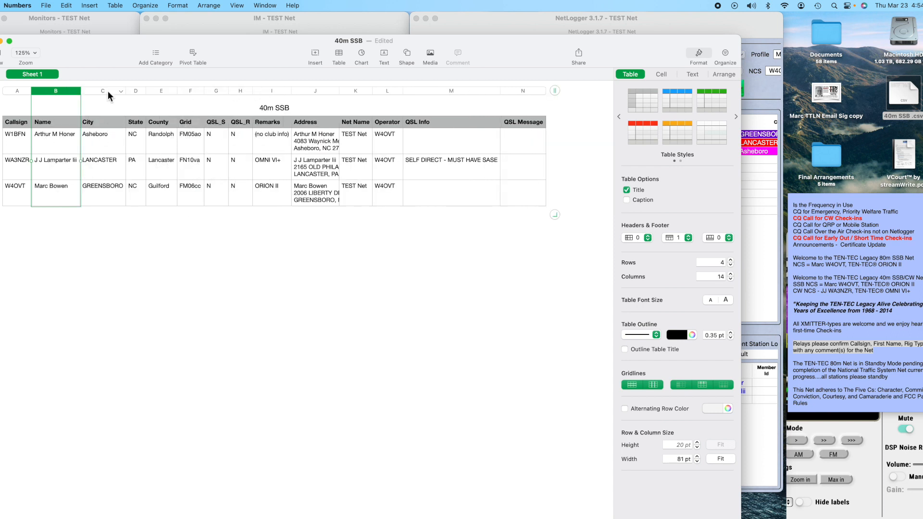
- Delete the City column and the columns from County through QSL_R
{"action": "left_click", "coordinate": [105, 91]}
{"action": "left_click", "coordinate": [122, 92]}
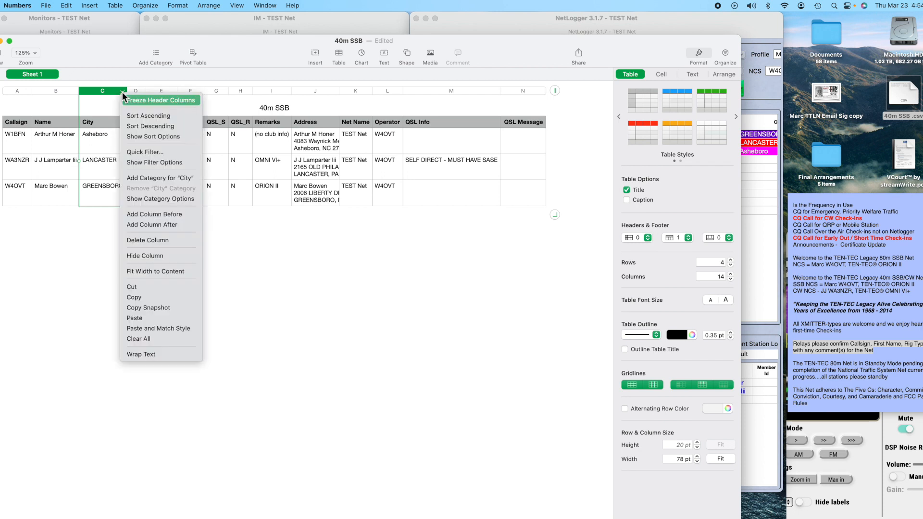
{"action": "left_click", "coordinate": [148, 240]}
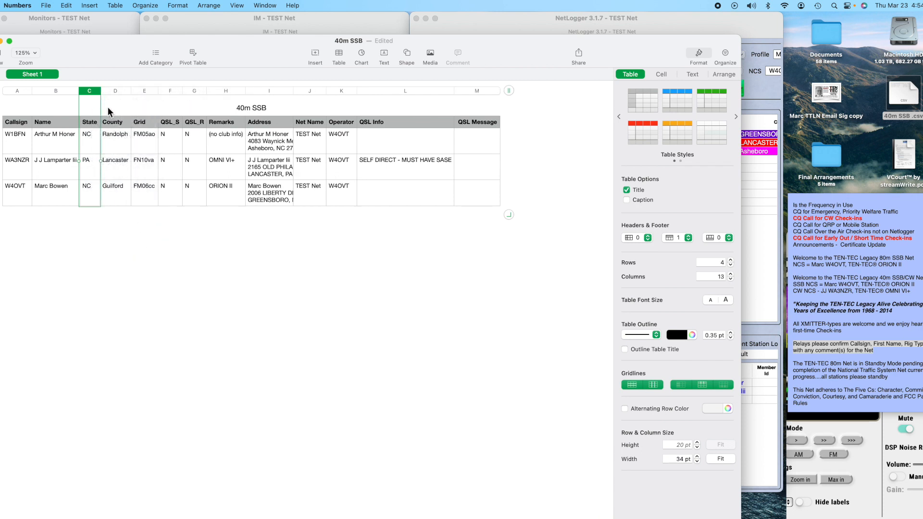
{"action": "left_click", "coordinate": [111, 92]}
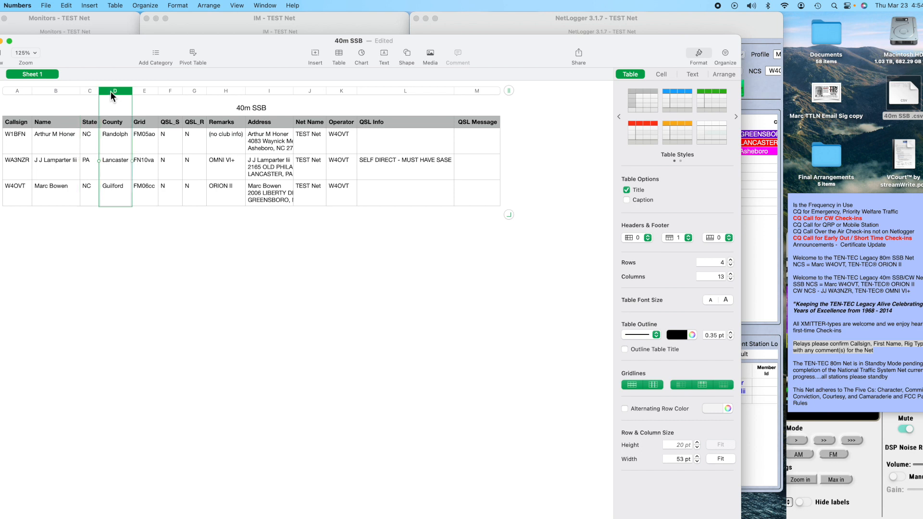
{"action": "left_click", "coordinate": [194, 91], "text": "shift"}
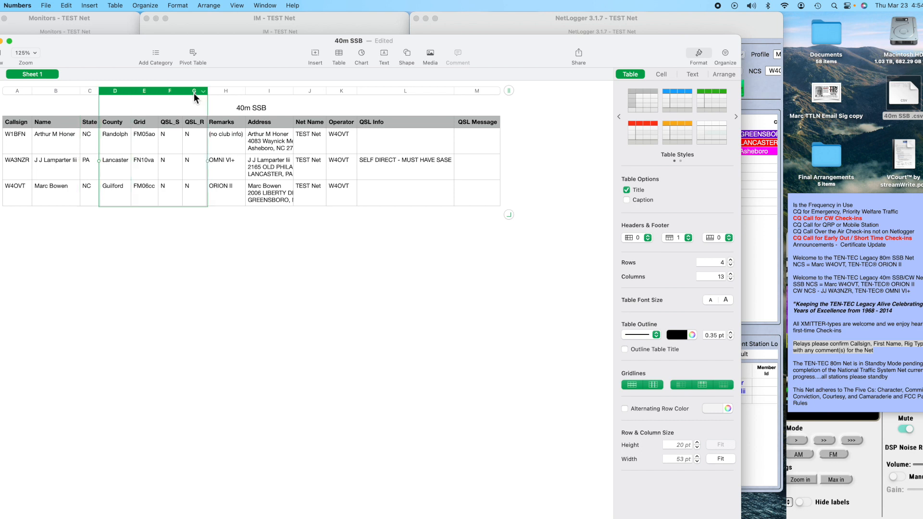
{"action": "left_click", "coordinate": [205, 92]}
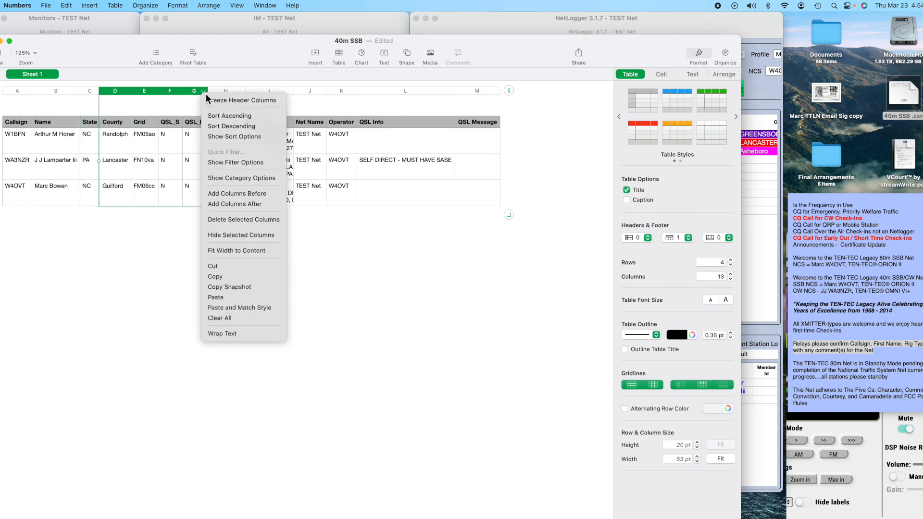
{"action": "left_click", "coordinate": [228, 220]}
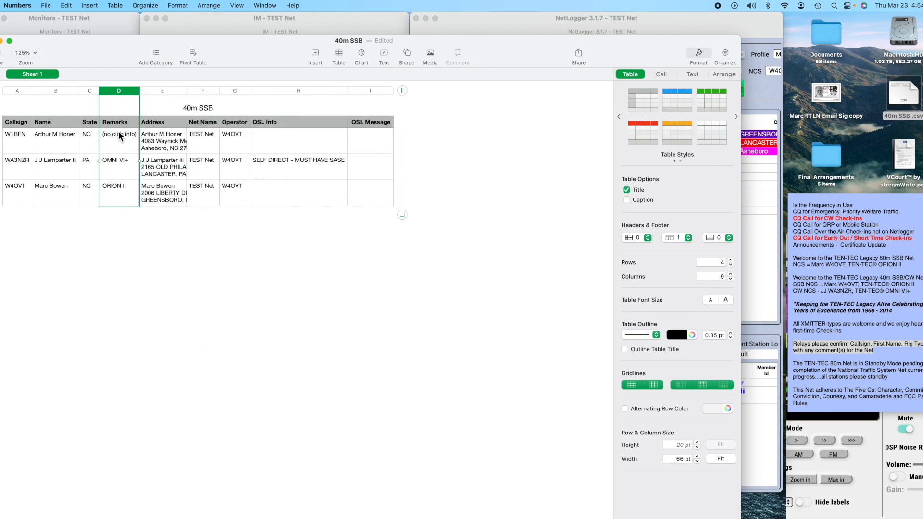
- Delete the columns from Address through QSL Message in the 40m SSB table
{"action": "left_click", "coordinate": [166, 91]}
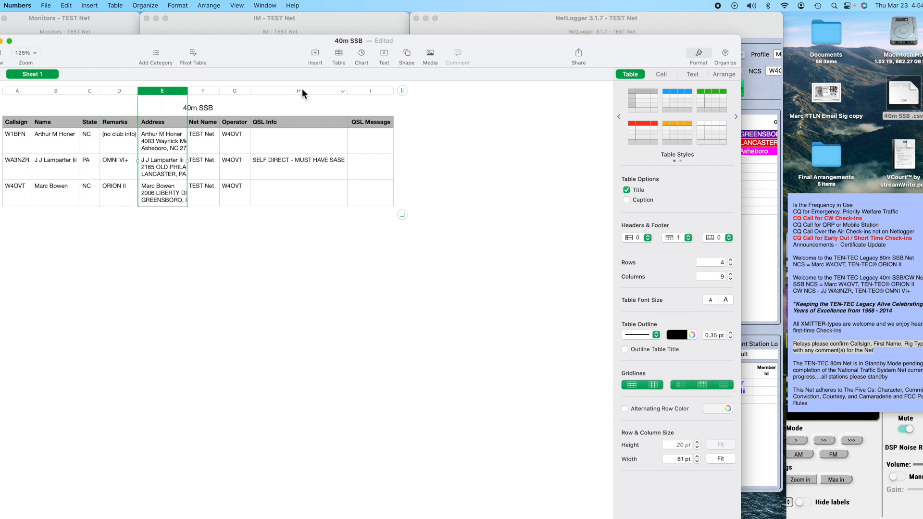
{"action": "left_click", "coordinate": [377, 93], "text": "shift"}
{"action": "left_click", "coordinate": [389, 92]}
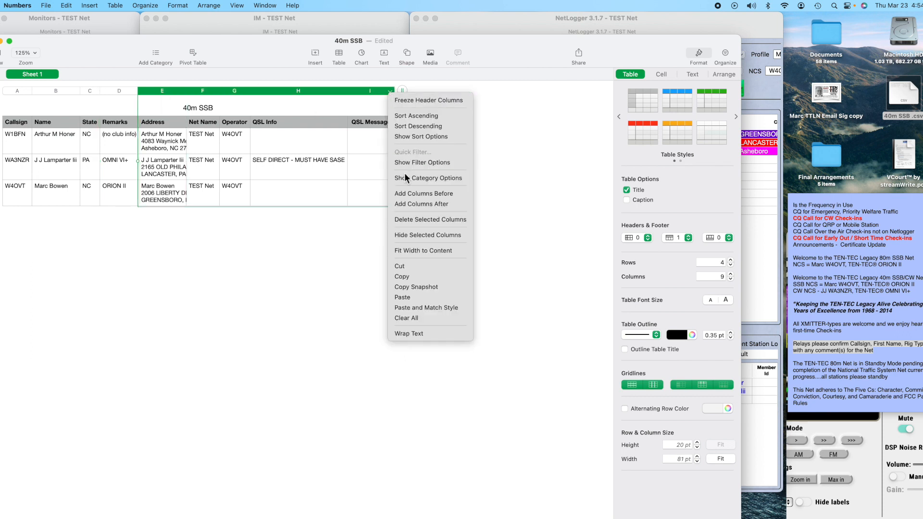
{"action": "left_click", "coordinate": [411, 219]}
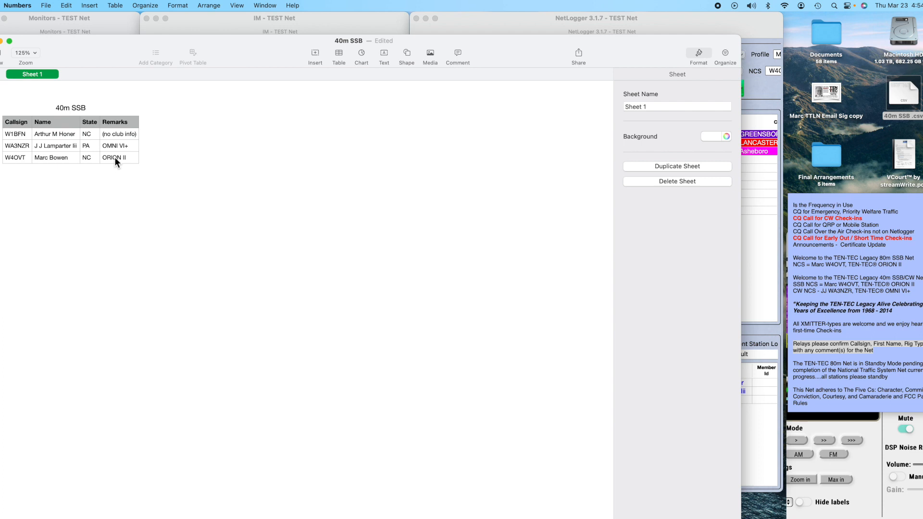
{"action": "left_click_drag", "start_coordinate": [91, 51], "coordinate": [91, 51]}
{"action": "left_click", "coordinate": [45, 5]}
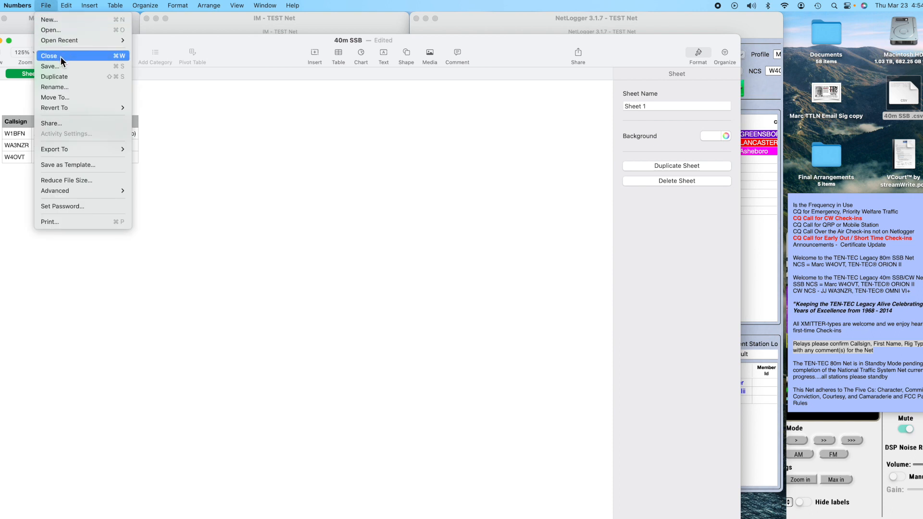
{"action": "mouse_move", "coordinate": [85, 154]}
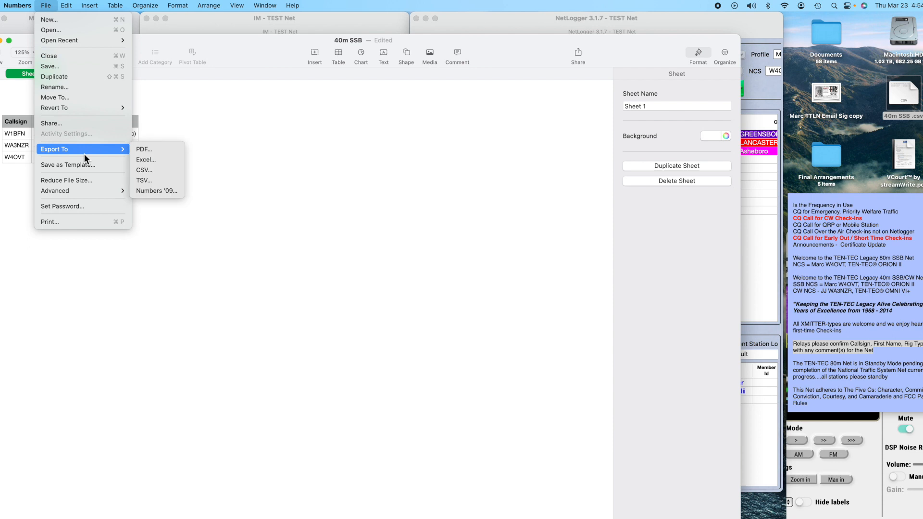
{"action": "left_click", "coordinate": [248, 163]}
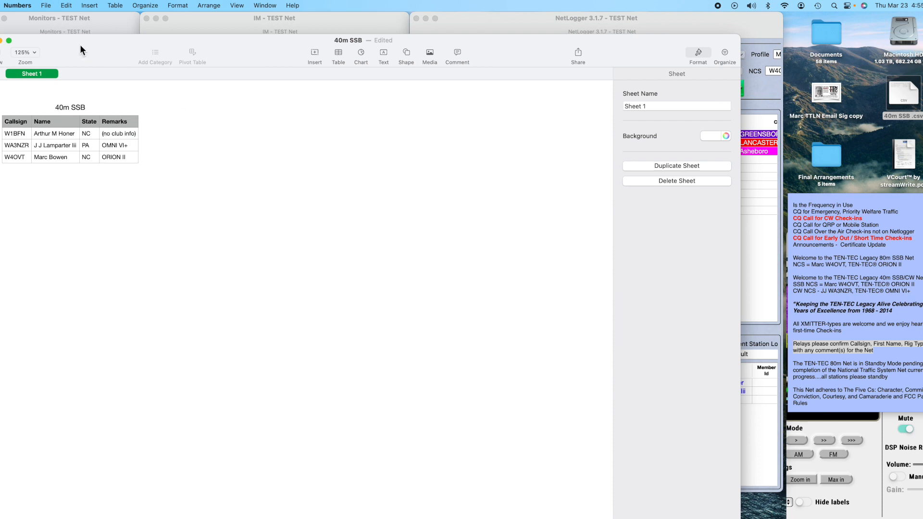
- Export the trimmed table as CSV over the existing 40m SSB file on the Desktop and close the spreadsheet
{"action": "left_click", "coordinate": [50, 7]}
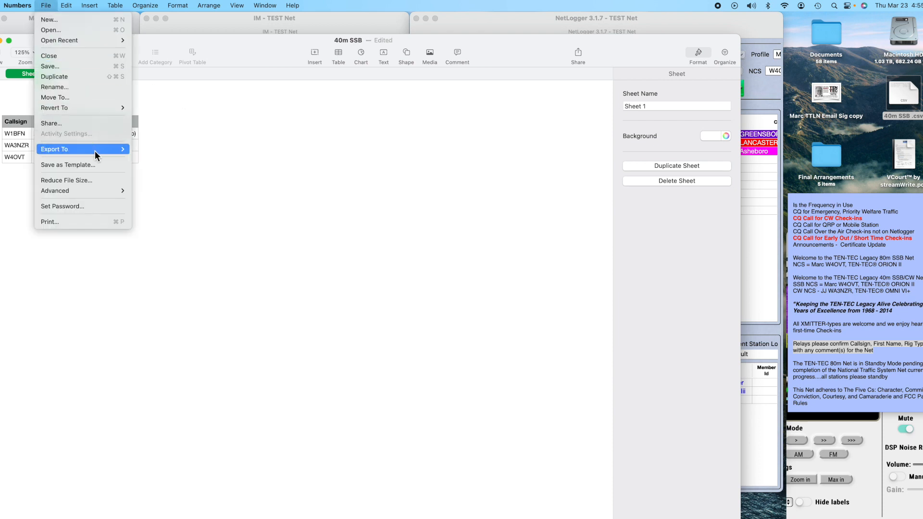
{"action": "mouse_move", "coordinate": [95, 154]}
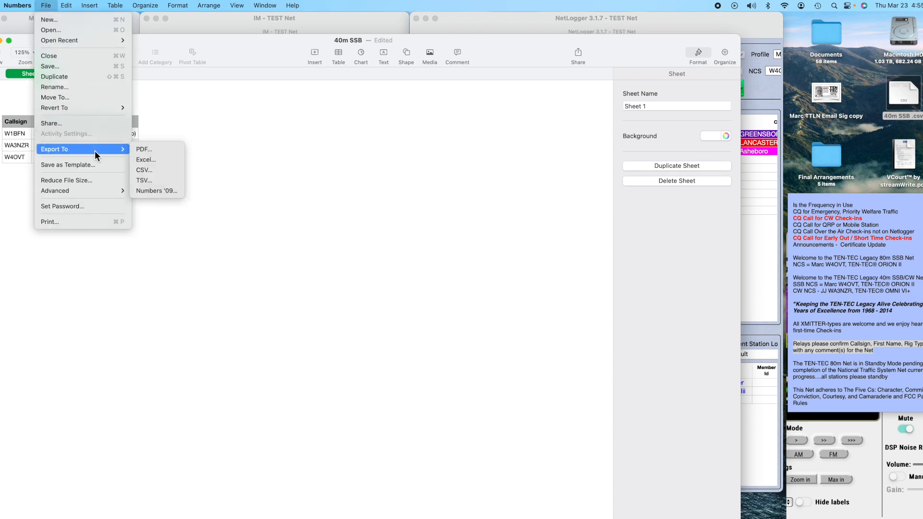
{"action": "left_click", "coordinate": [157, 174]}
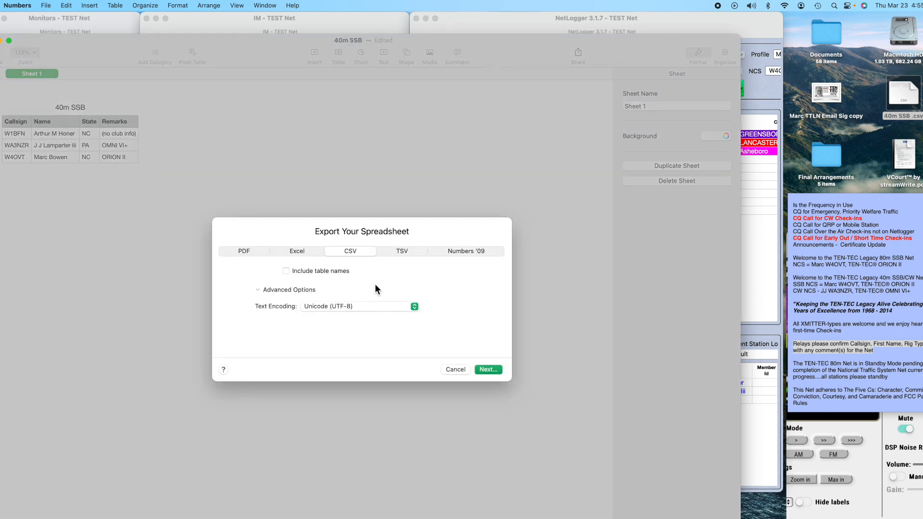
{"action": "left_click", "coordinate": [487, 369]}
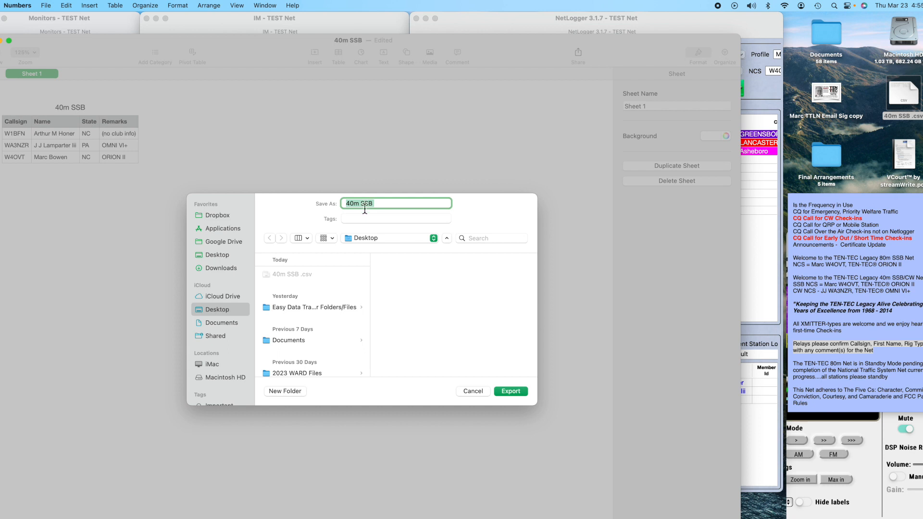
{"action": "left_click", "coordinate": [513, 392]}
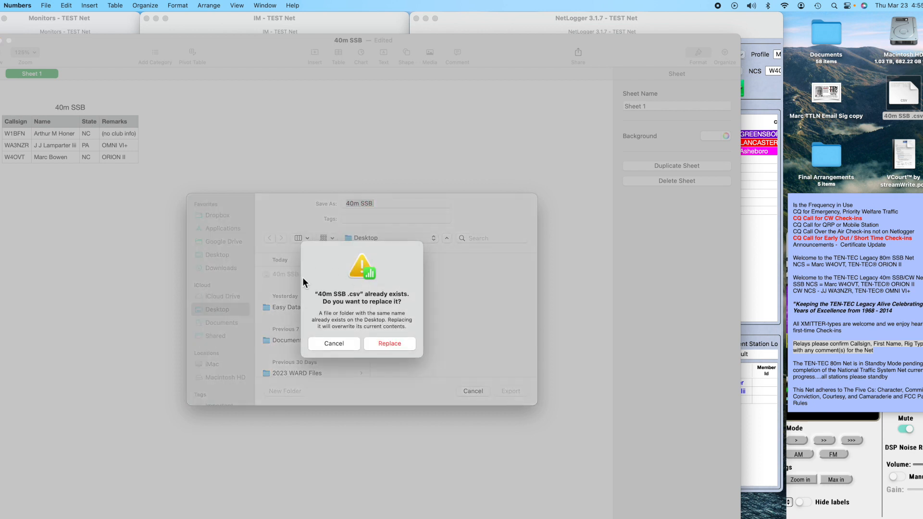
{"action": "left_click", "coordinate": [397, 345]}
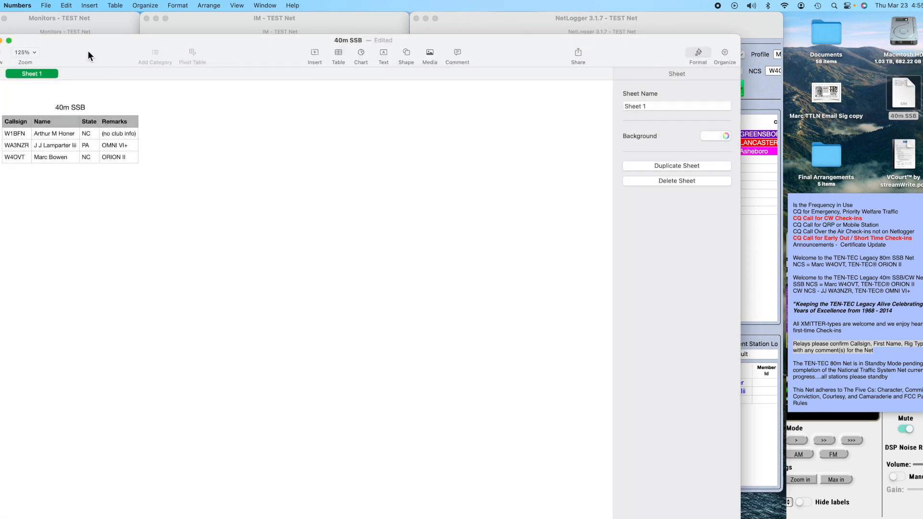
{"action": "key", "text": "super+w"}
{"action": "left_click", "coordinate": [296, 360]}
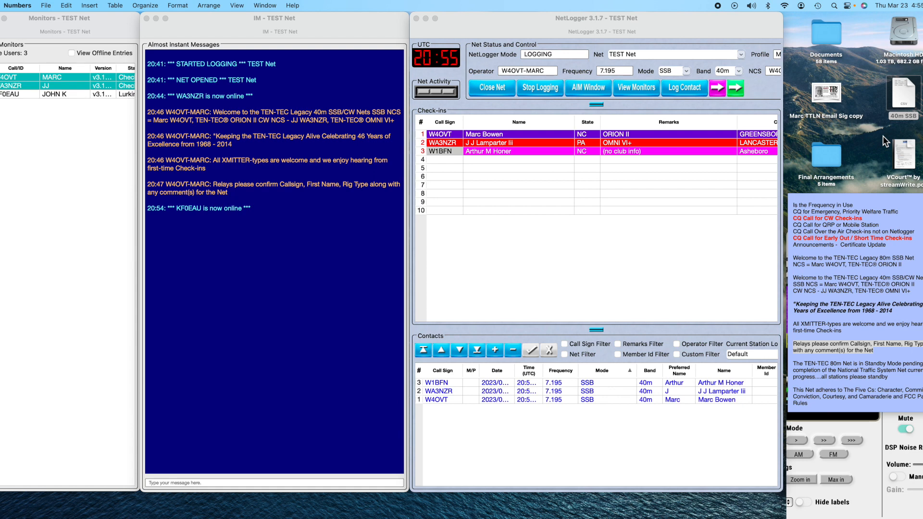
- Open the exported 40m SSB file from the desktop to check its columns, and close it
{"action": "left_click", "coordinate": [905, 97]}
{"action": "double_click", "coordinate": [905, 99]}
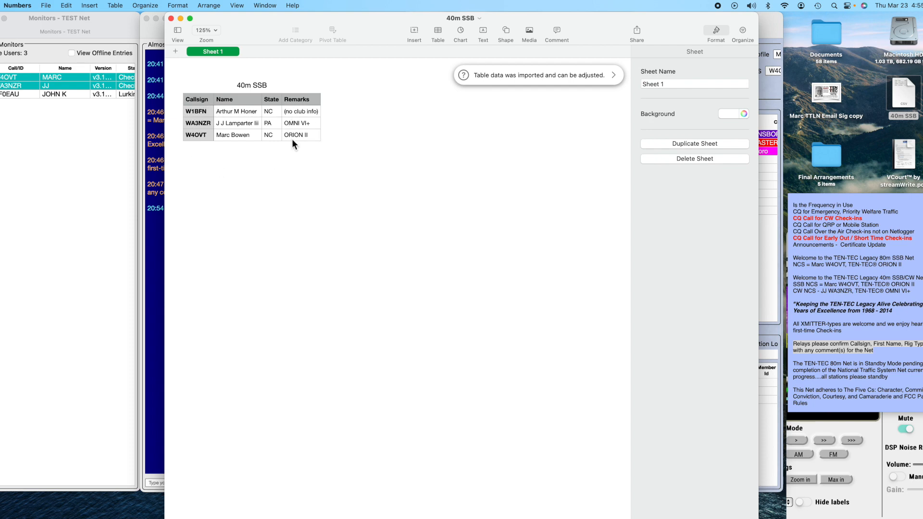
{"action": "left_click", "coordinate": [171, 18]}
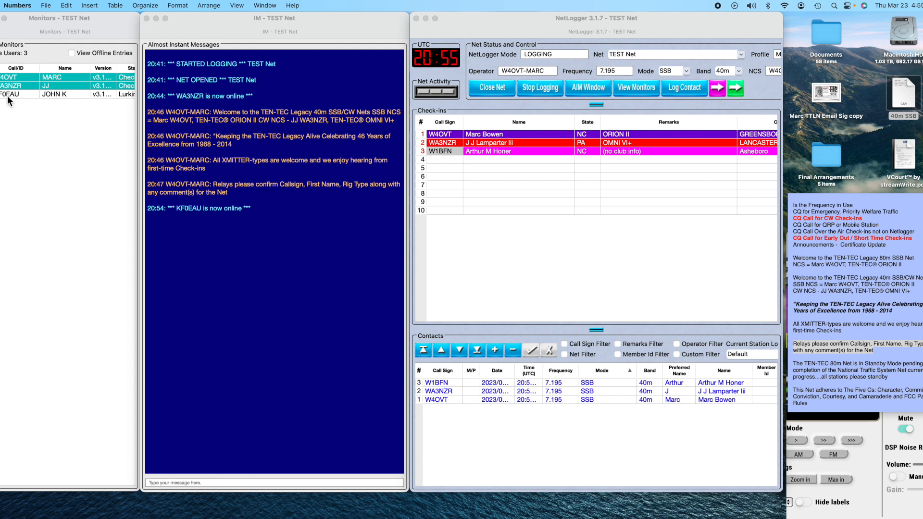
{"action": "left_click", "coordinate": [443, 160]}
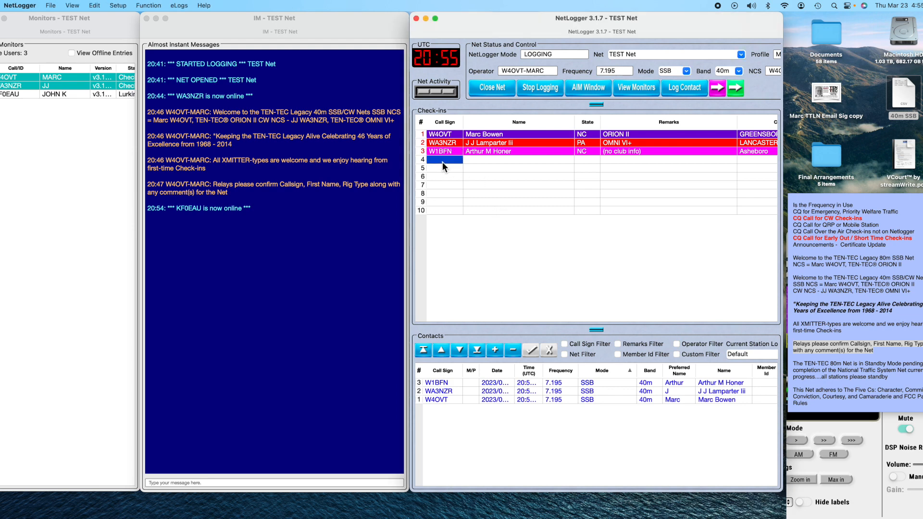
{"action": "type", "text": "kf0eau"}
{"action": "key", "text": "Return"}
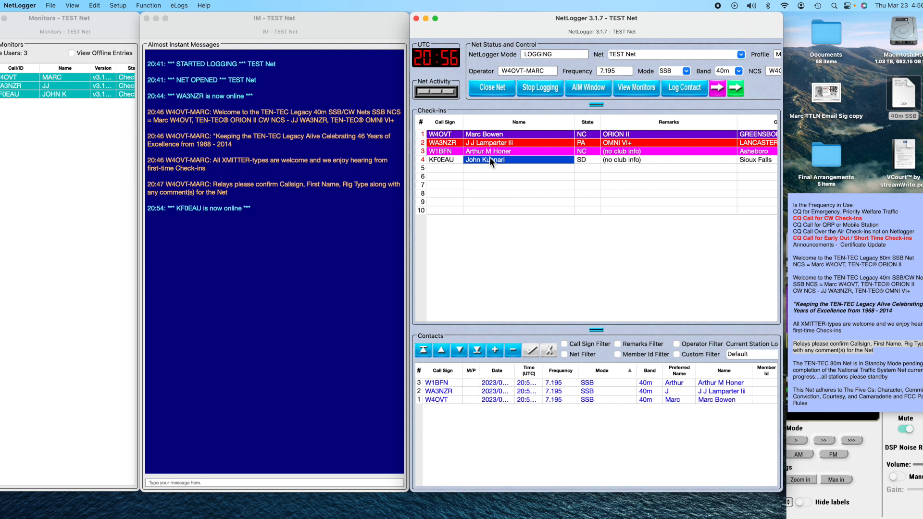
- Send the net an instant message reading "Thanks for stopping by" followed by the newly checked-in operator's first name
{"action": "left_click", "coordinate": [281, 485]}
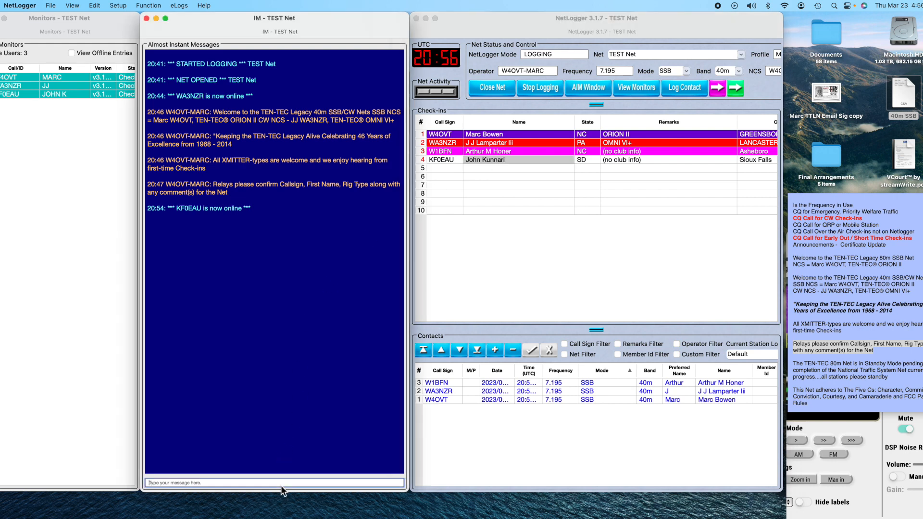
{"action": "type", "text": "Thanks for stopping by John"}
{"action": "key", "text": "Return"}
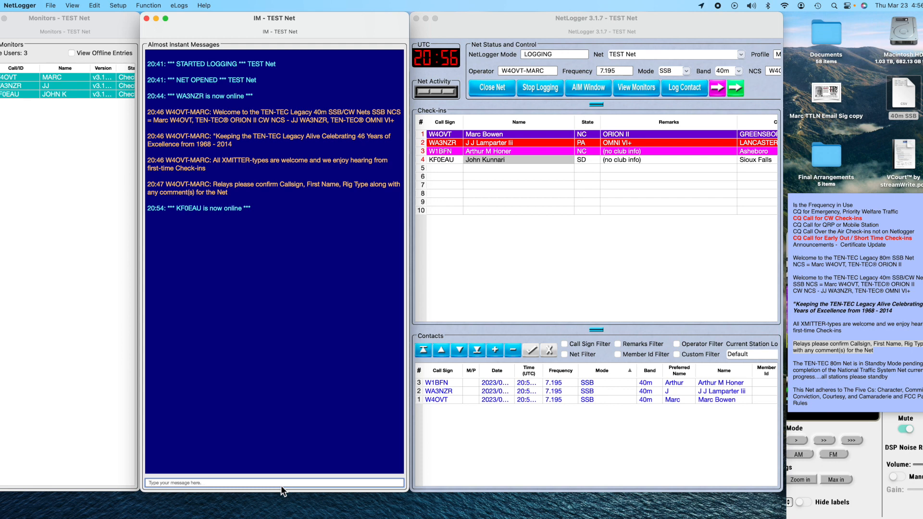